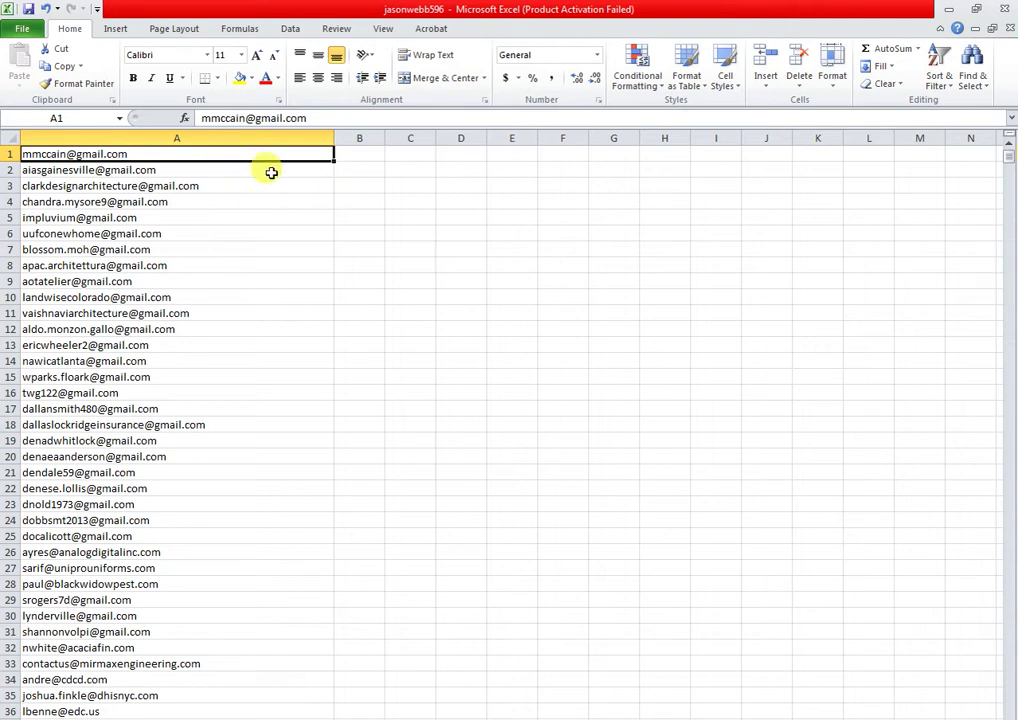
Step: Select column A's emails from A1 down to the last entry in row 115366
click(170, 182)
click(129, 155)
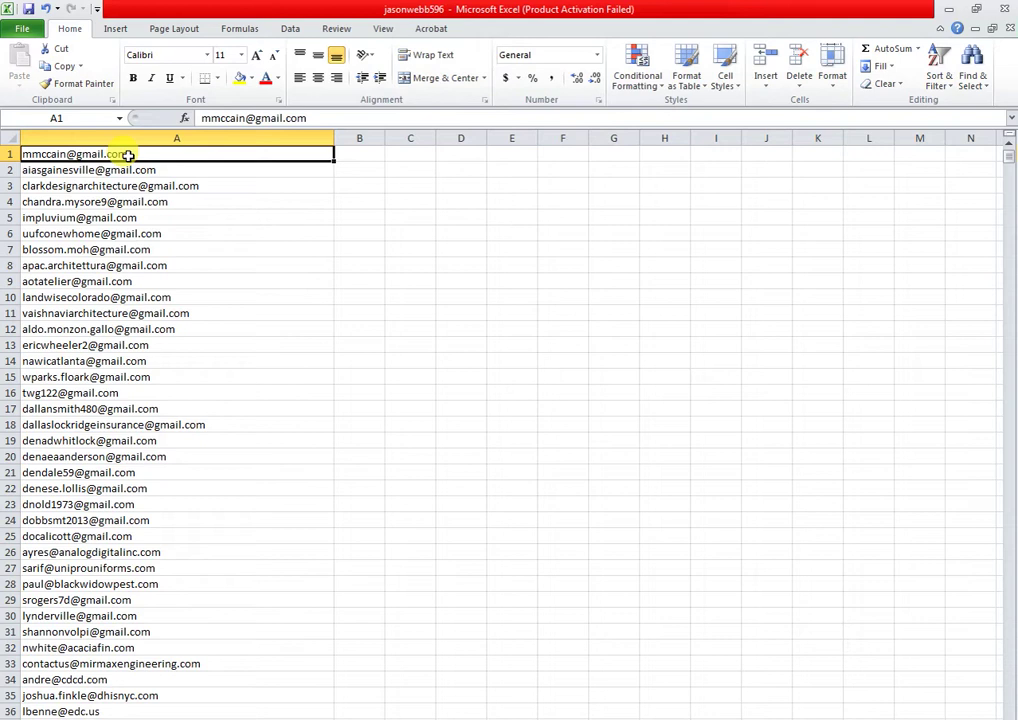
key(ctrl+shift+Down)
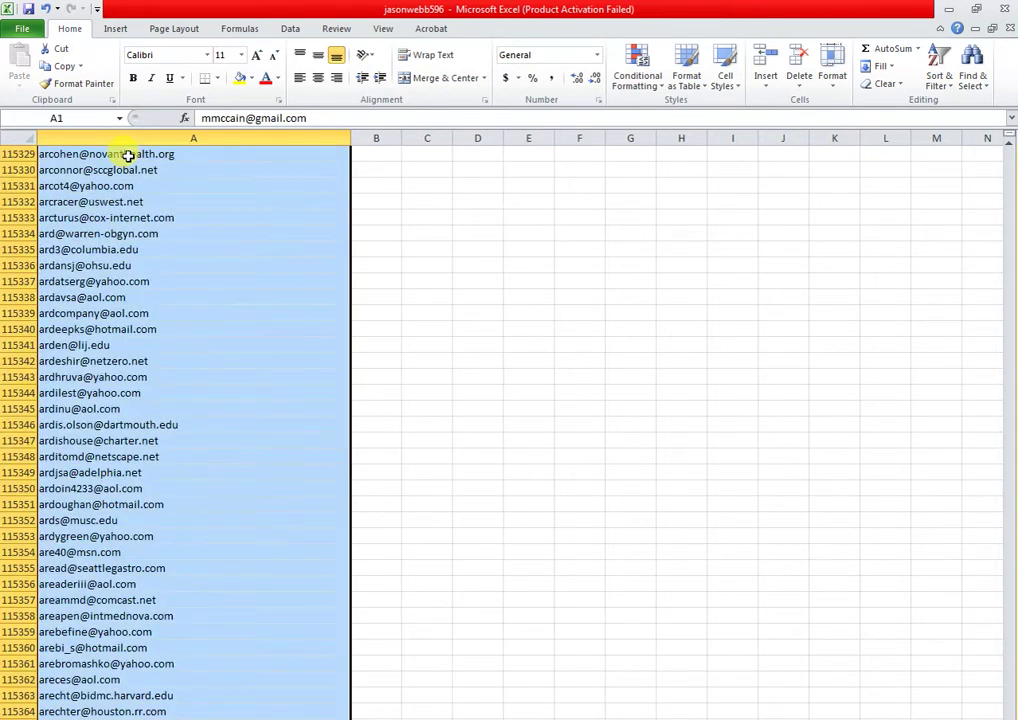
scroll(128, 155, down, 1)
scroll(132, 204, down, 1)
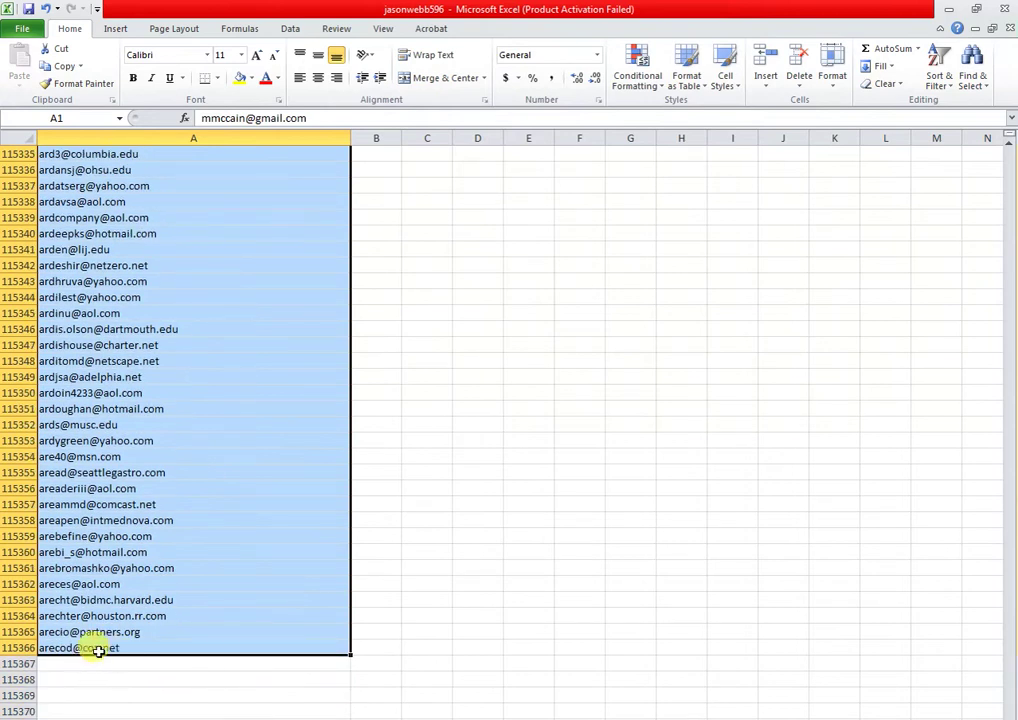
Step: Run Remove Duplicates on column A, deleting 14650 duplicates and keeping 100716 unique emails
click(287, 29)
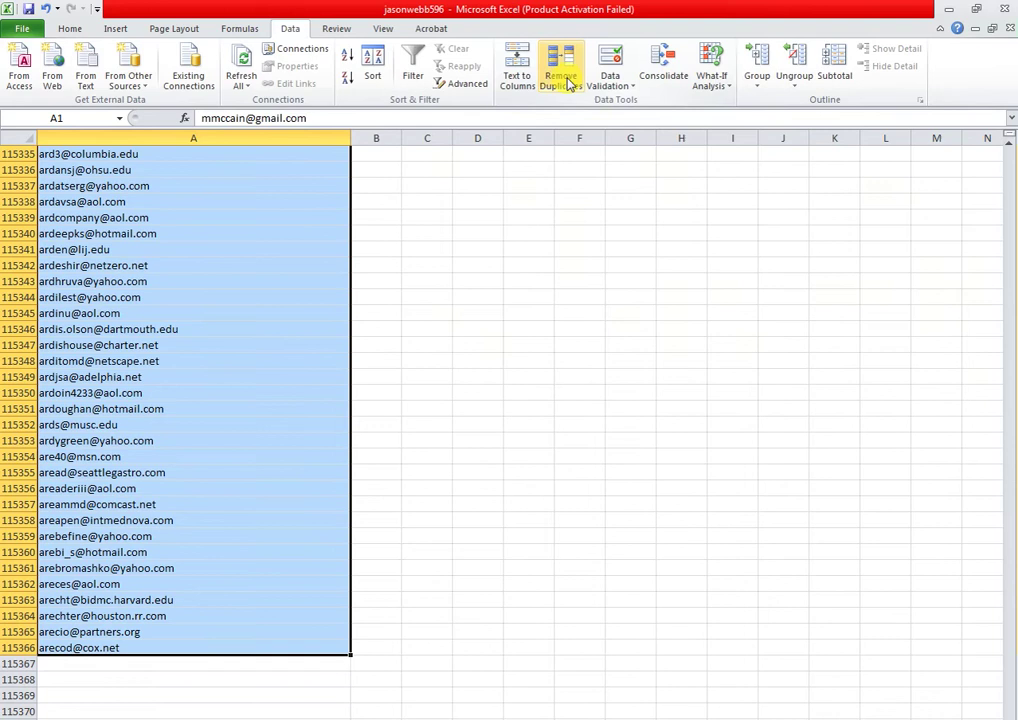
click(562, 78)
drag(460, 295, 512, 297)
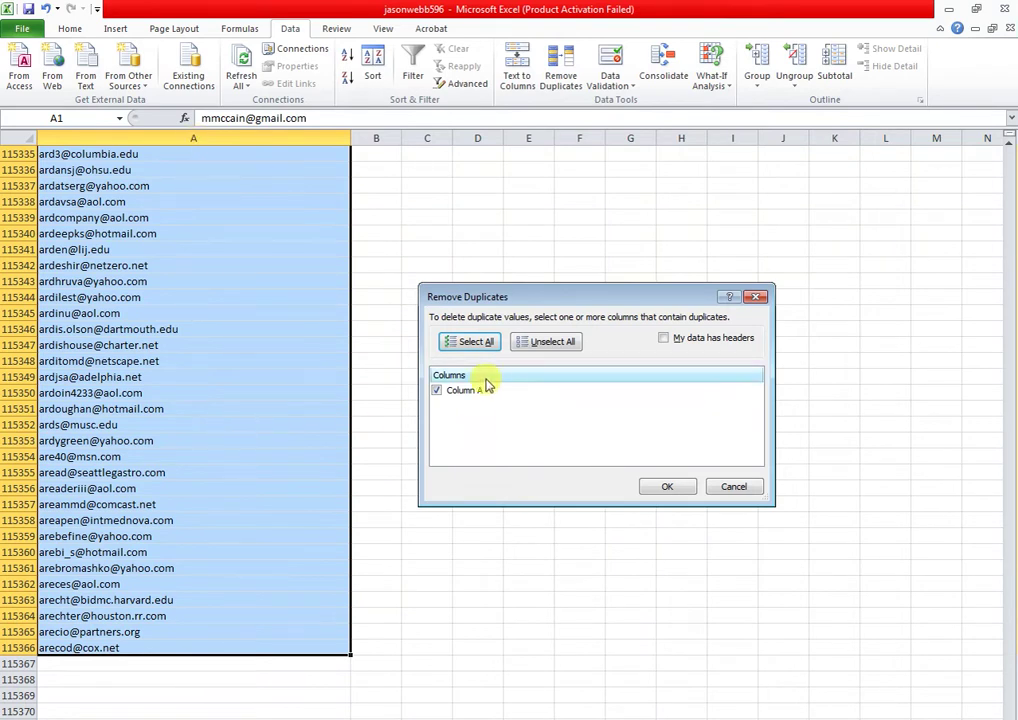
click(659, 489)
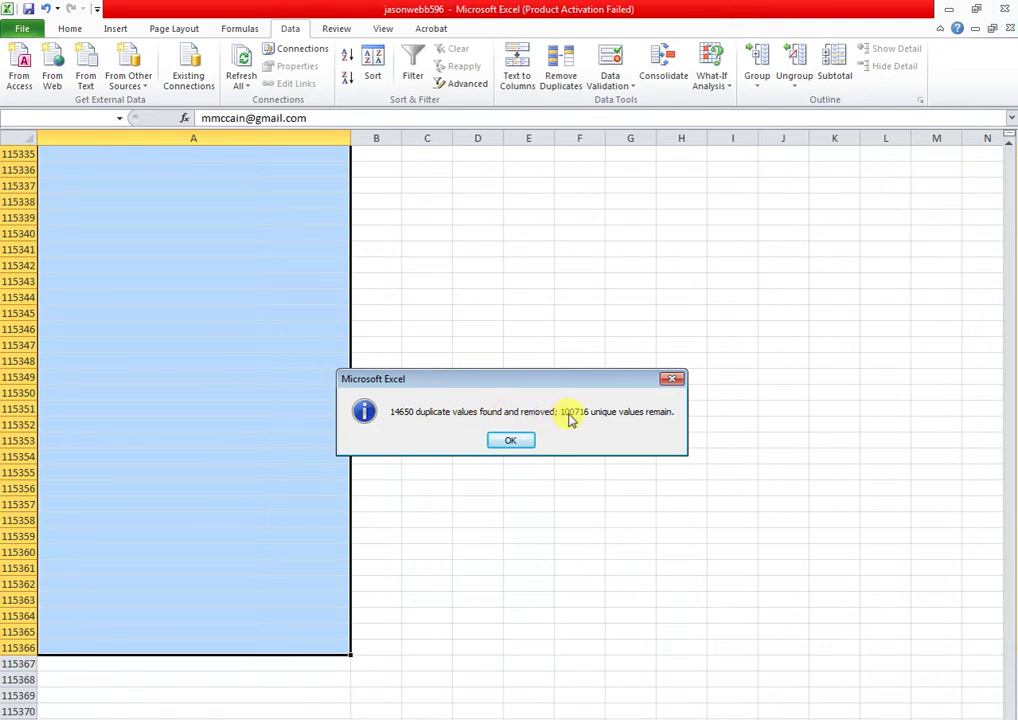
click(670, 382)
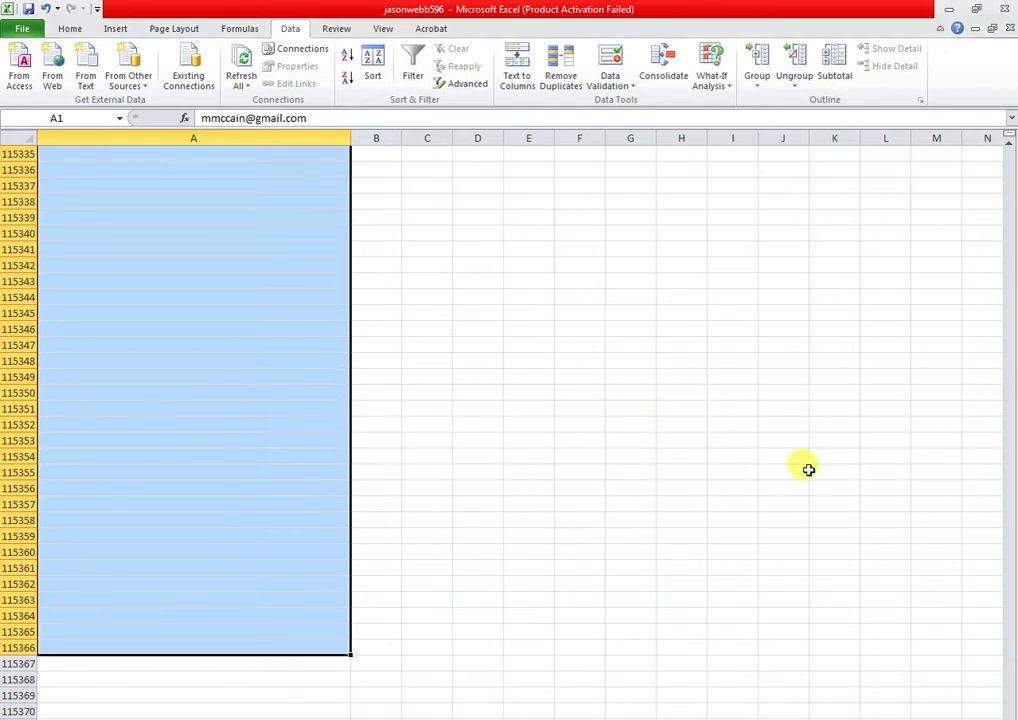
Step: Copy the emails from A1 through A69313
drag(1010, 685, 1008, 150)
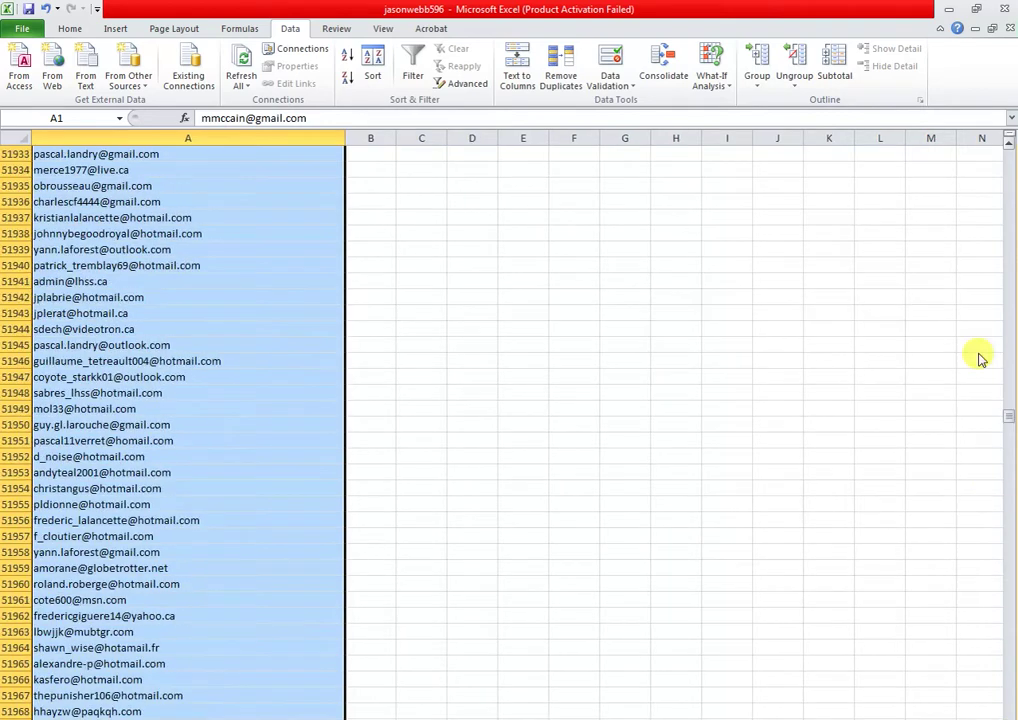
click(135, 154)
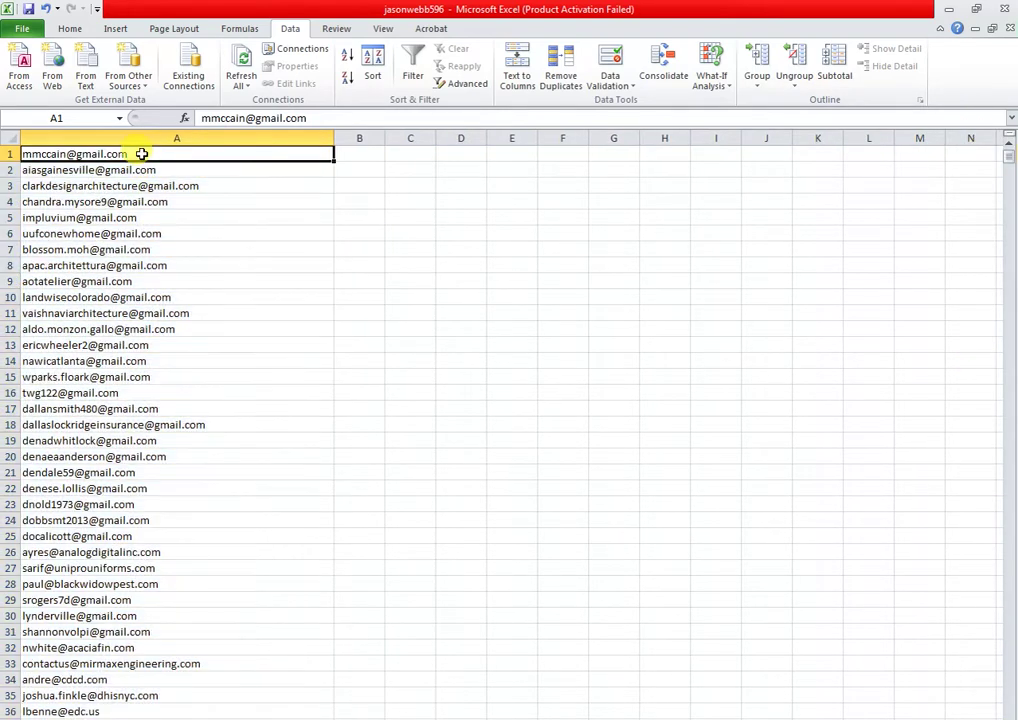
drag(1010, 155, 1010, 502)
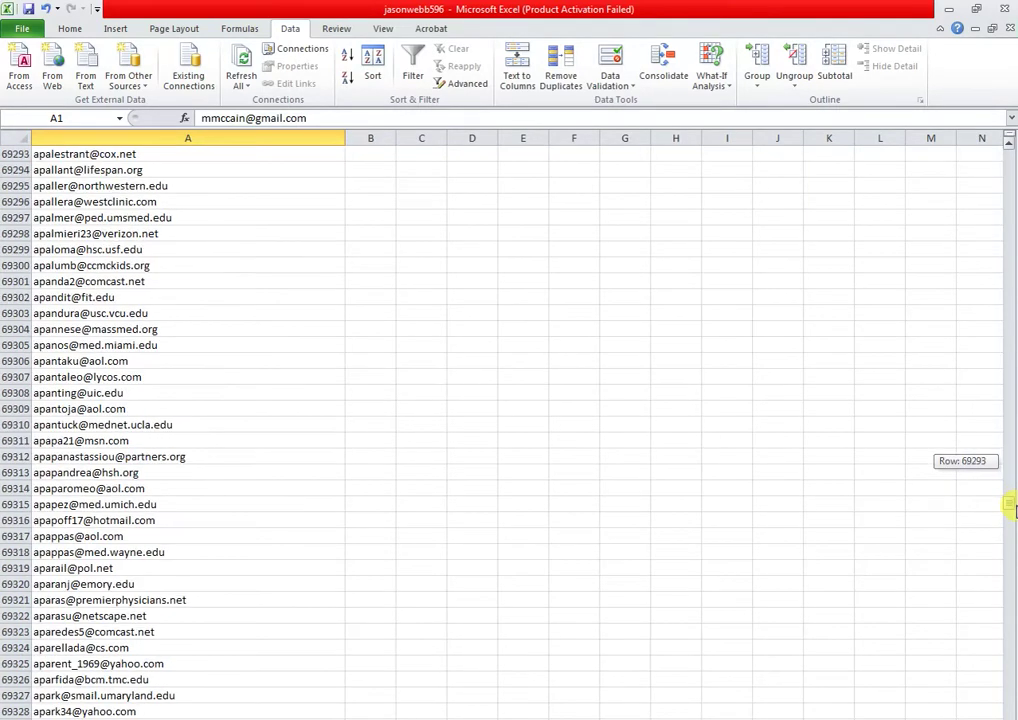
click(131, 473)
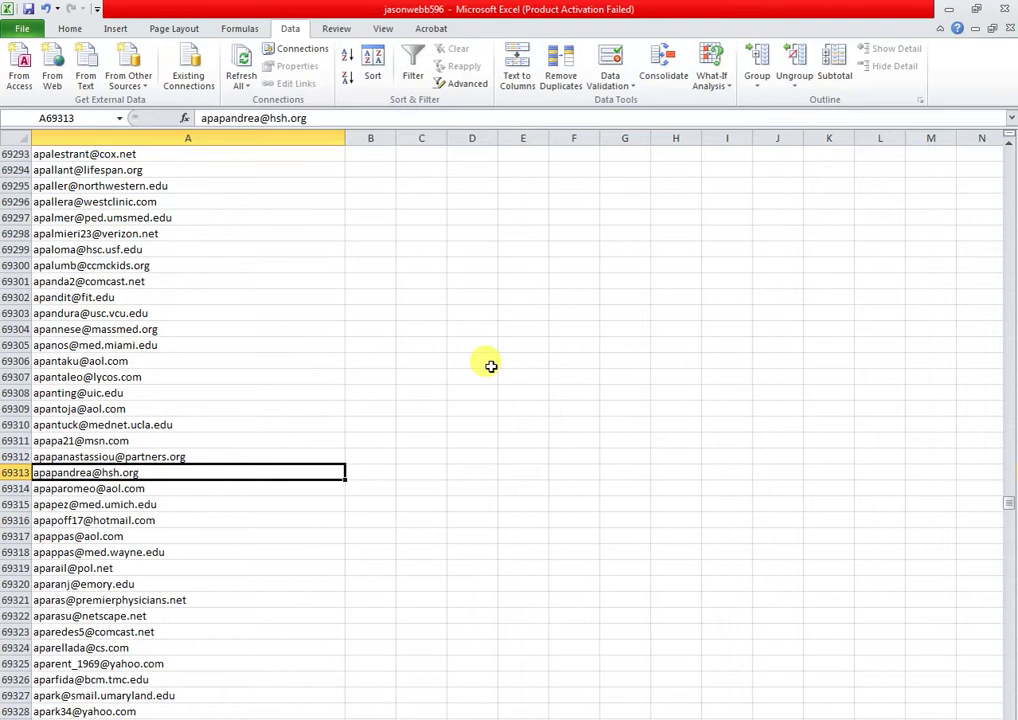
key(ctrl+shift+Up)
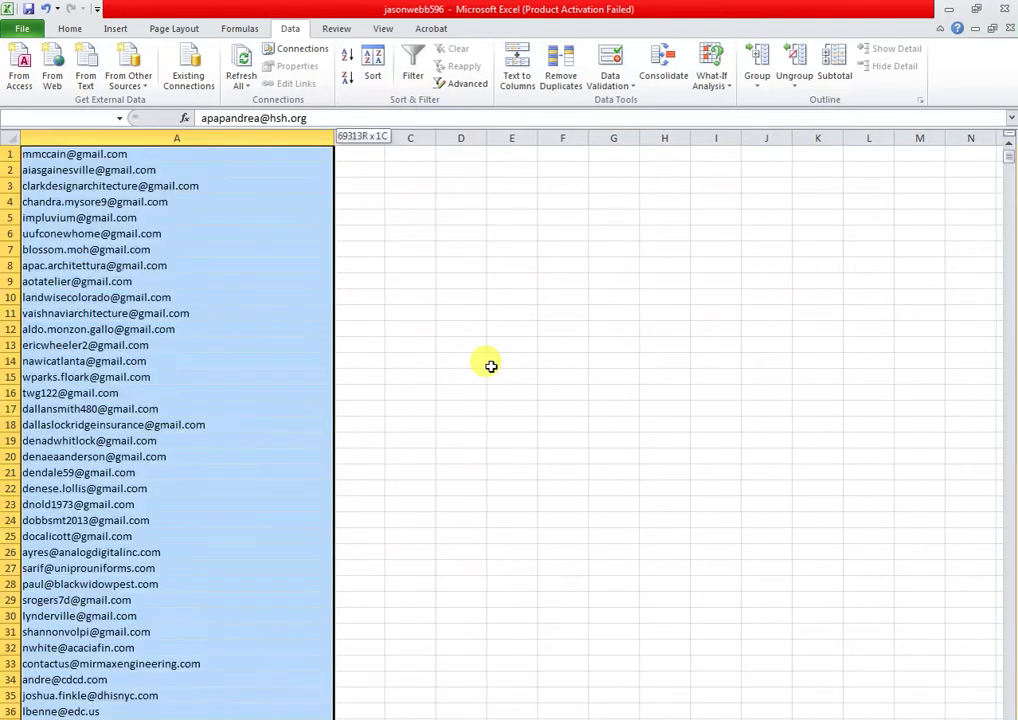
right_click(202, 187)
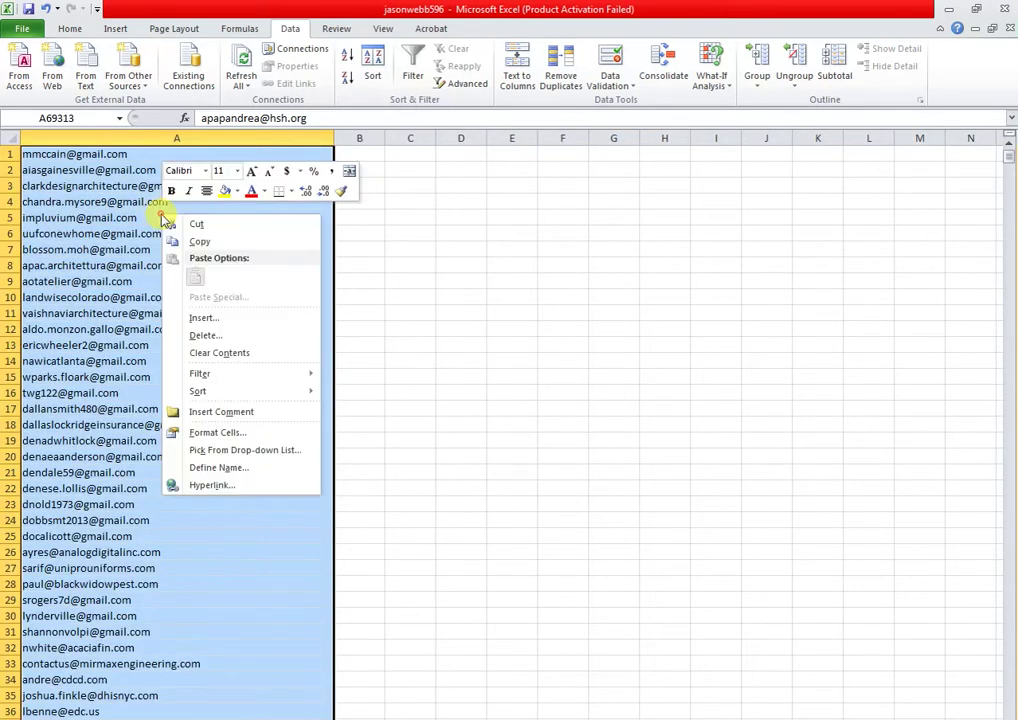
click(211, 240)
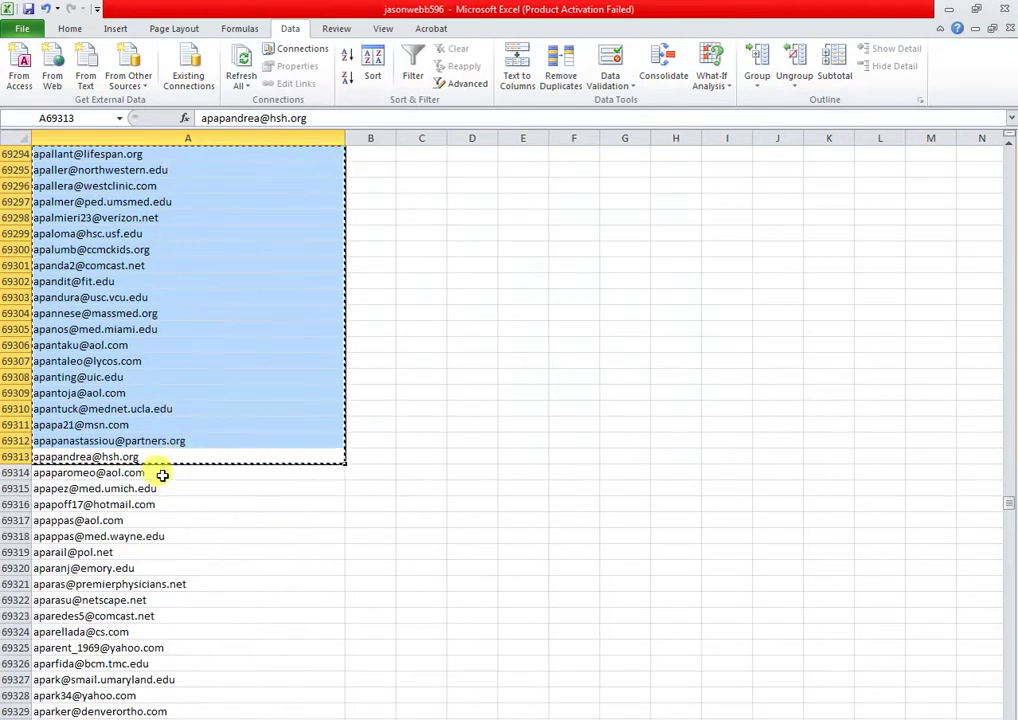
Step: Select the remaining emails from A69314 down to row 100716
click(161, 472)
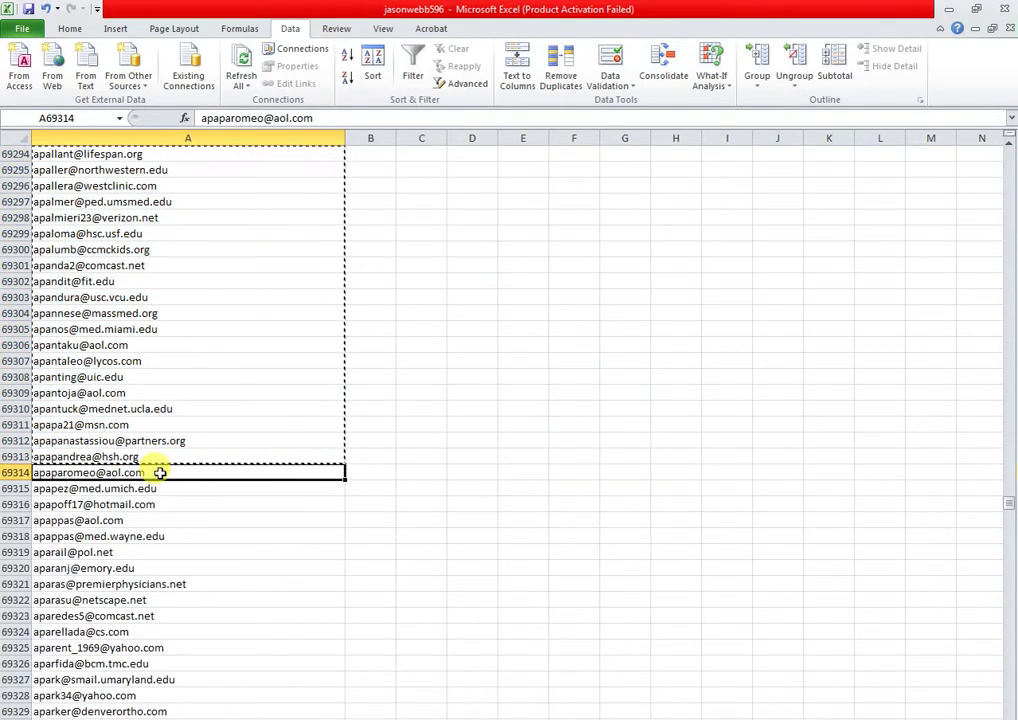
key(ctrl+shift+Down)
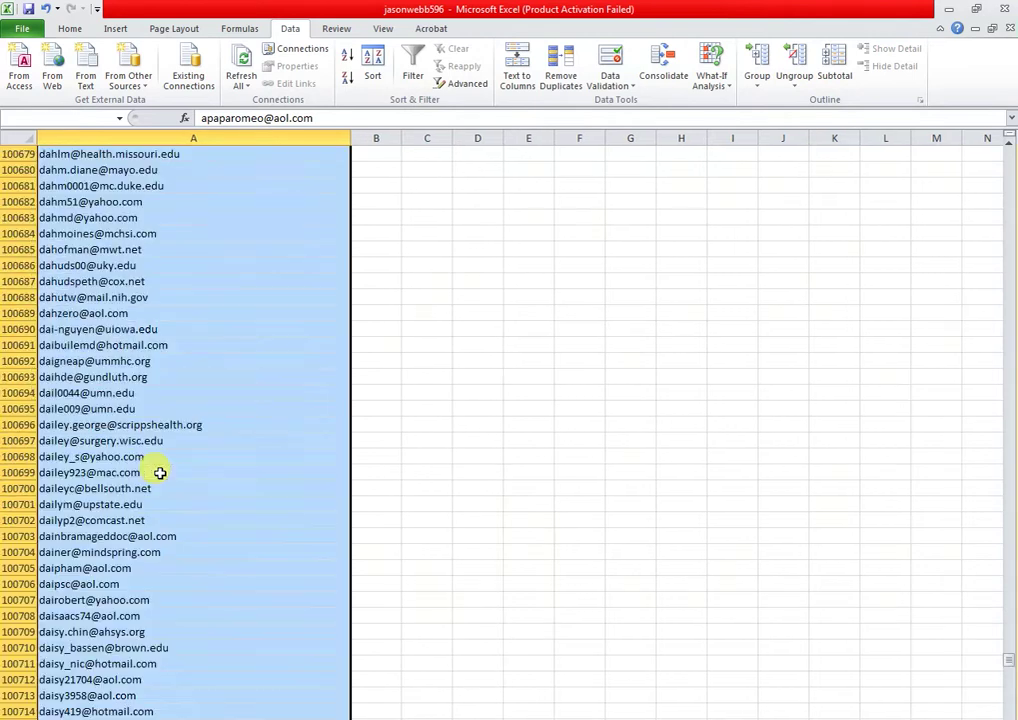
scroll(199, 496, down, 3)
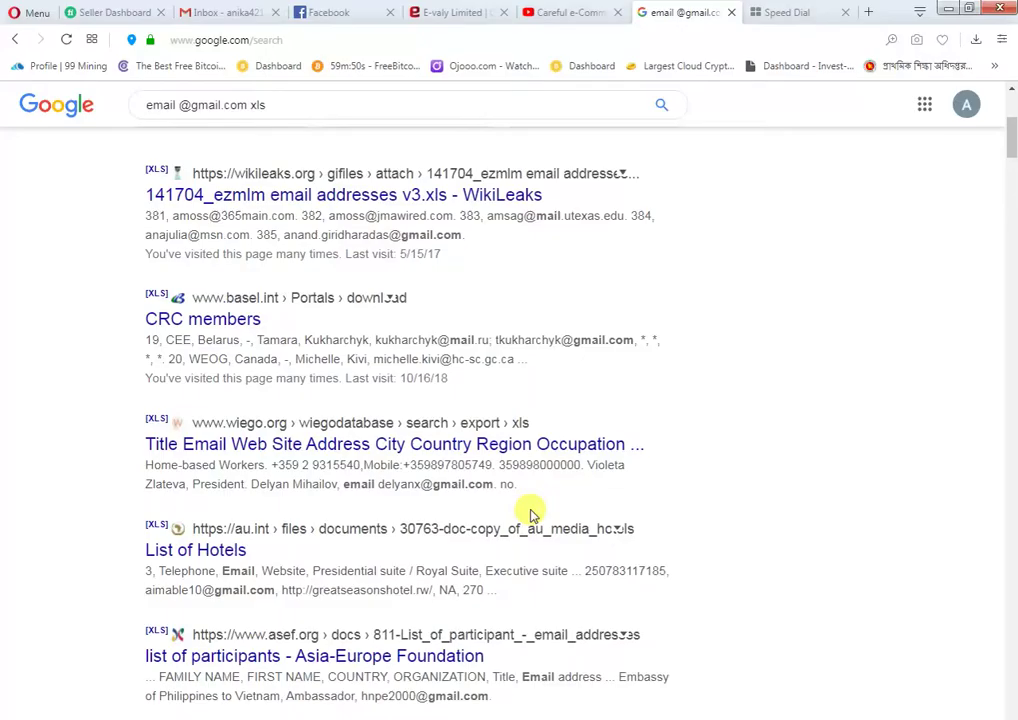
Step: Highlight the email address shown in the asef.org search result
scroll(473, 300, down, 3)
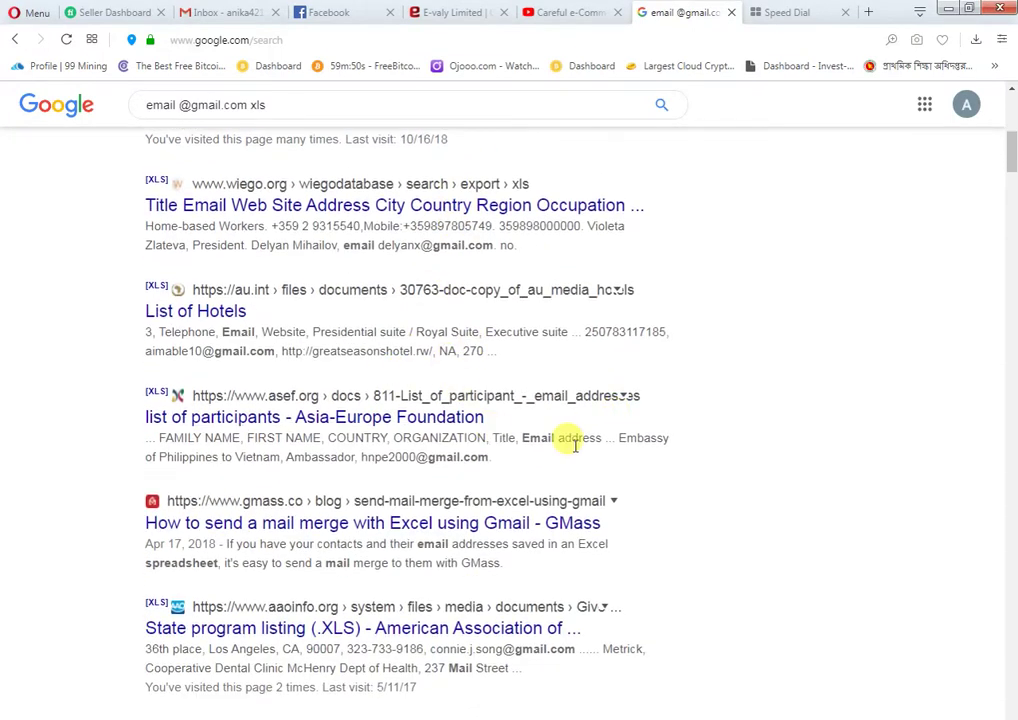
scroll(470, 430, down, 1)
drag(489, 378, 365, 378)
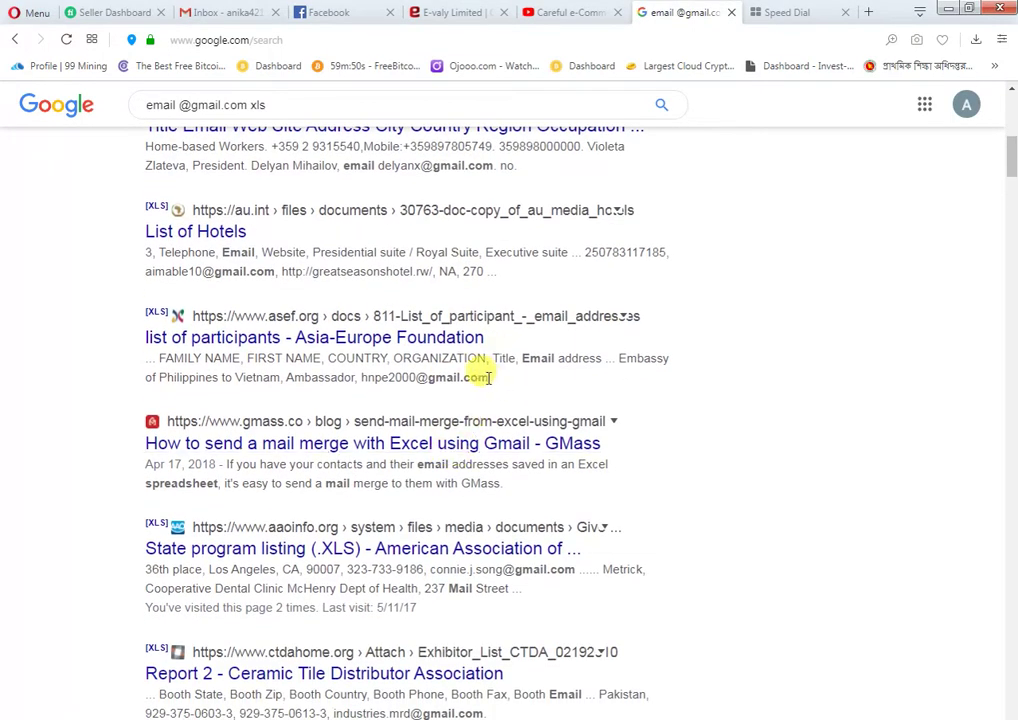
click(489, 378)
drag(489, 378, 367, 379)
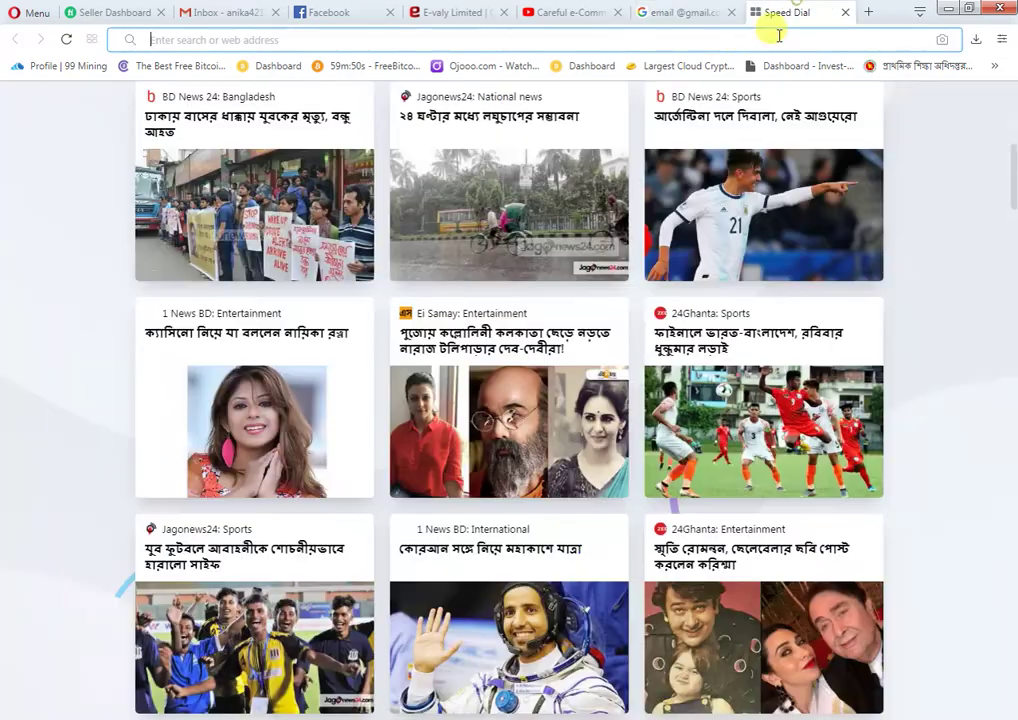
Step: Open the Surf7 email extractor in another tab and select all the Google results text
click(780, 14)
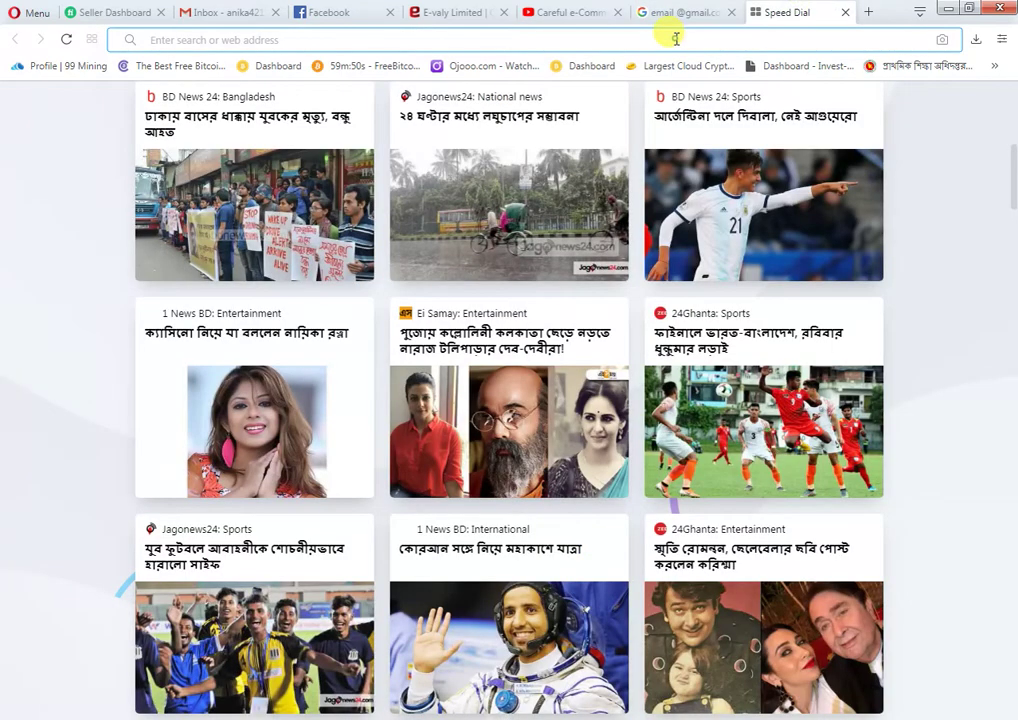
text(ee)
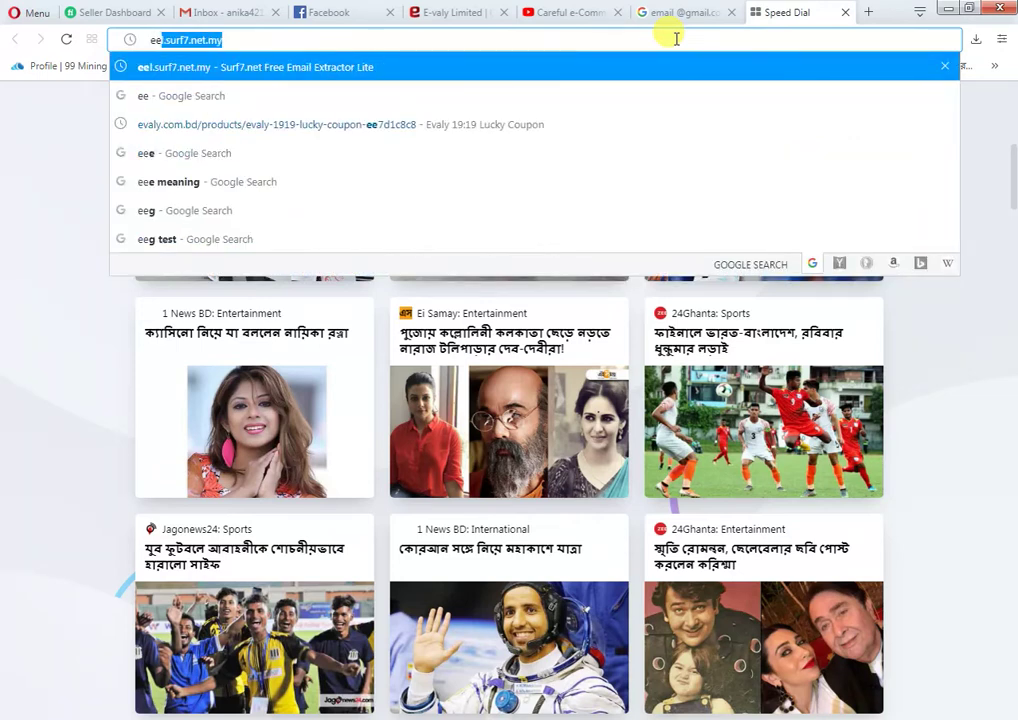
key(Return)
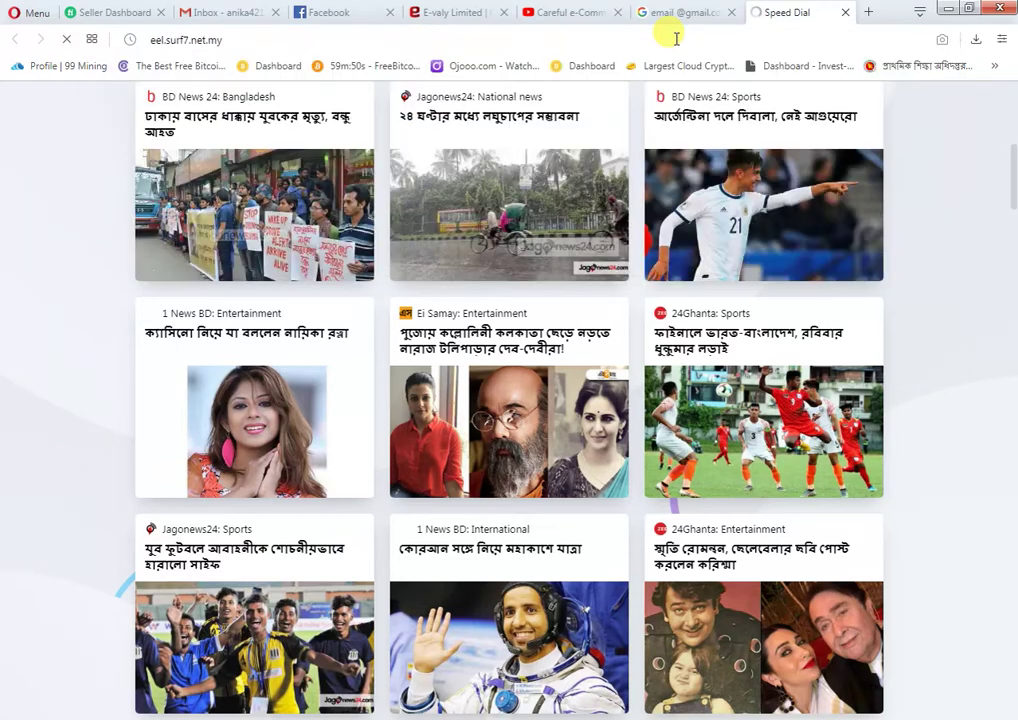
click(662, 12)
drag(500, 464, 336, 295)
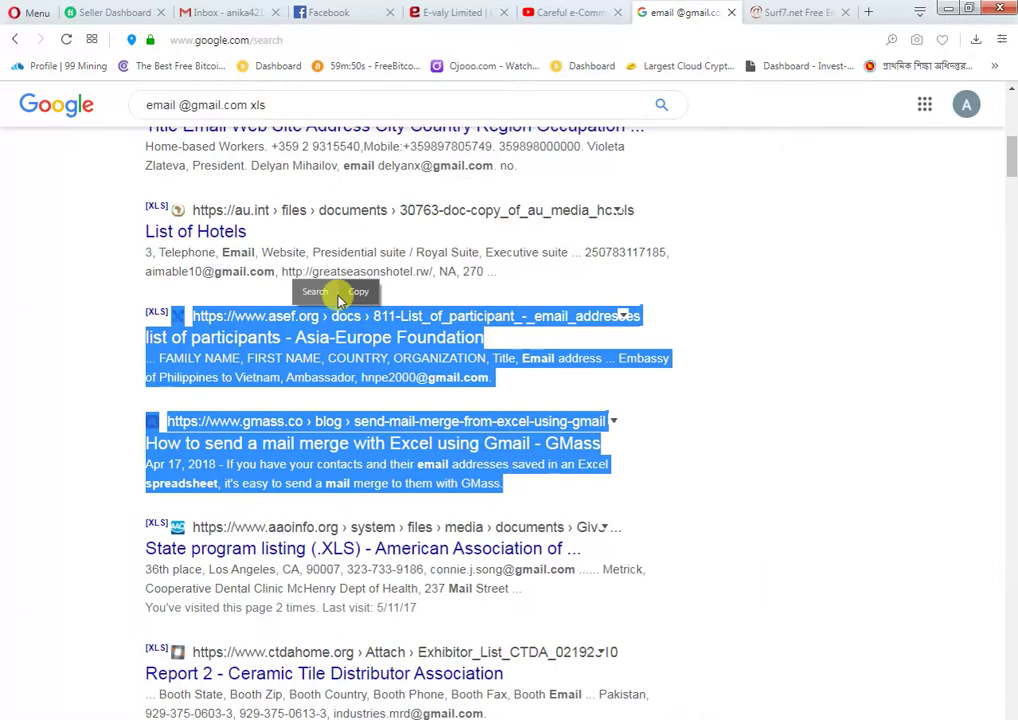
key(ctrl+a)
Step: Paste the results into Surf7's input and extract the 54 addresses, one per line
click(805, 12)
scroll(416, 504, down, 2)
click(371, 428)
key(ctrl+v)
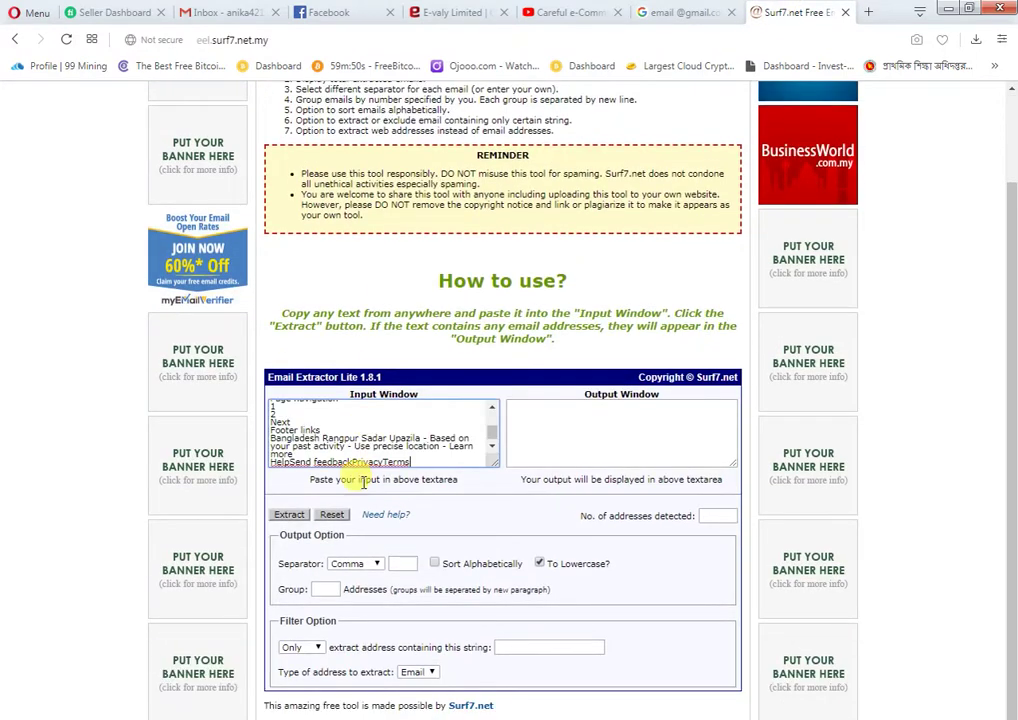
click(362, 563)
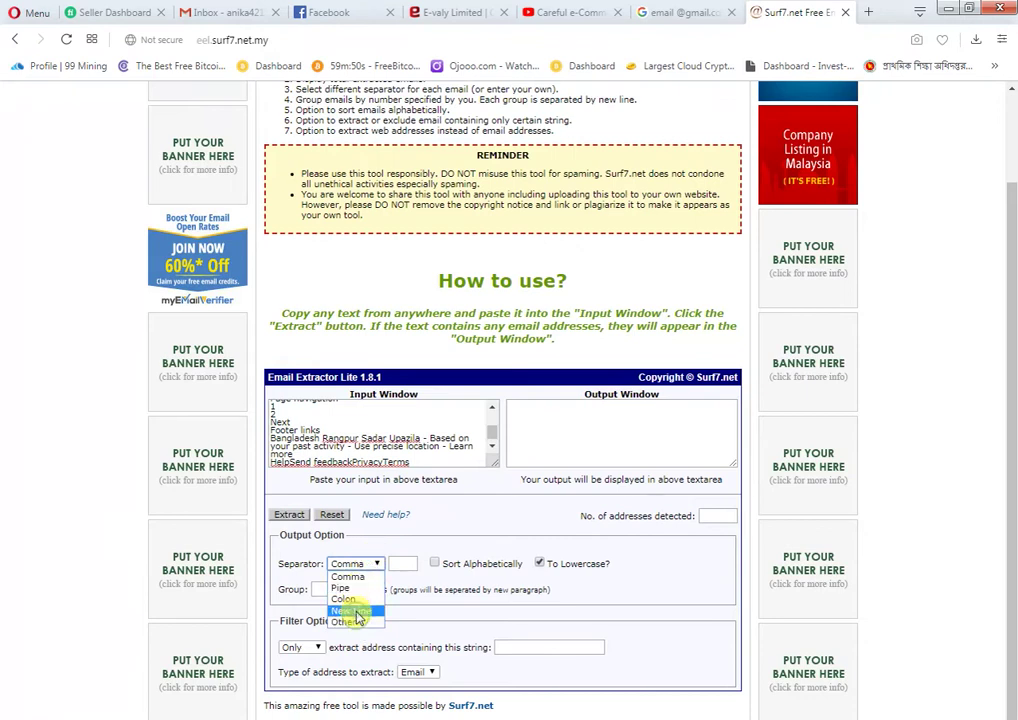
click(351, 610)
click(289, 514)
scroll(604, 442, down, 3)
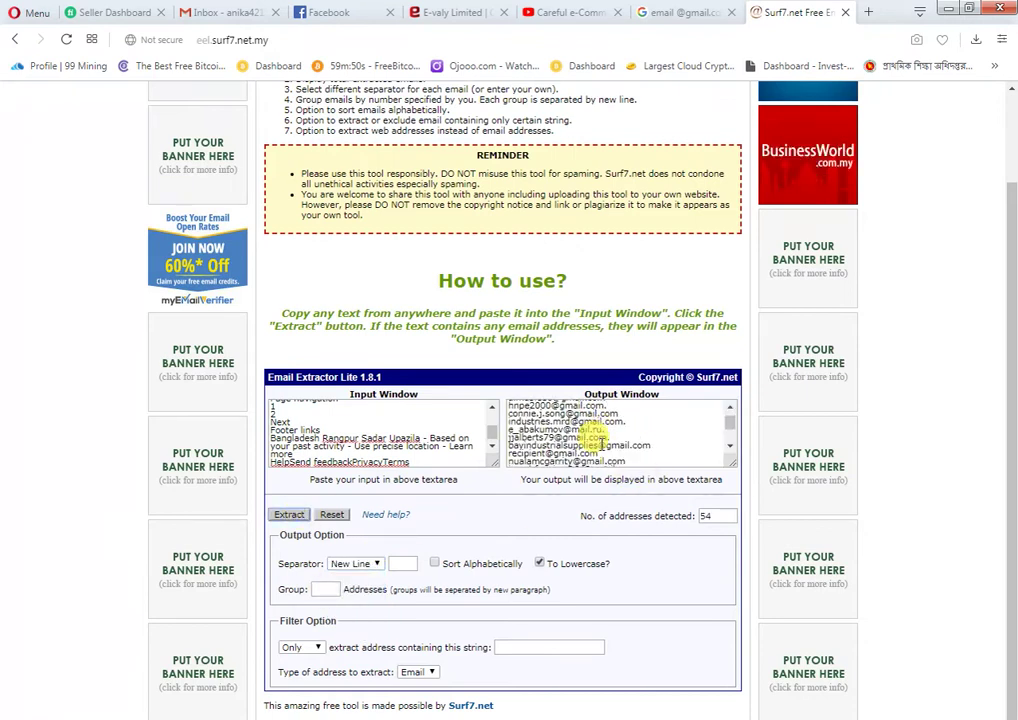
scroll(600, 442, up, 5)
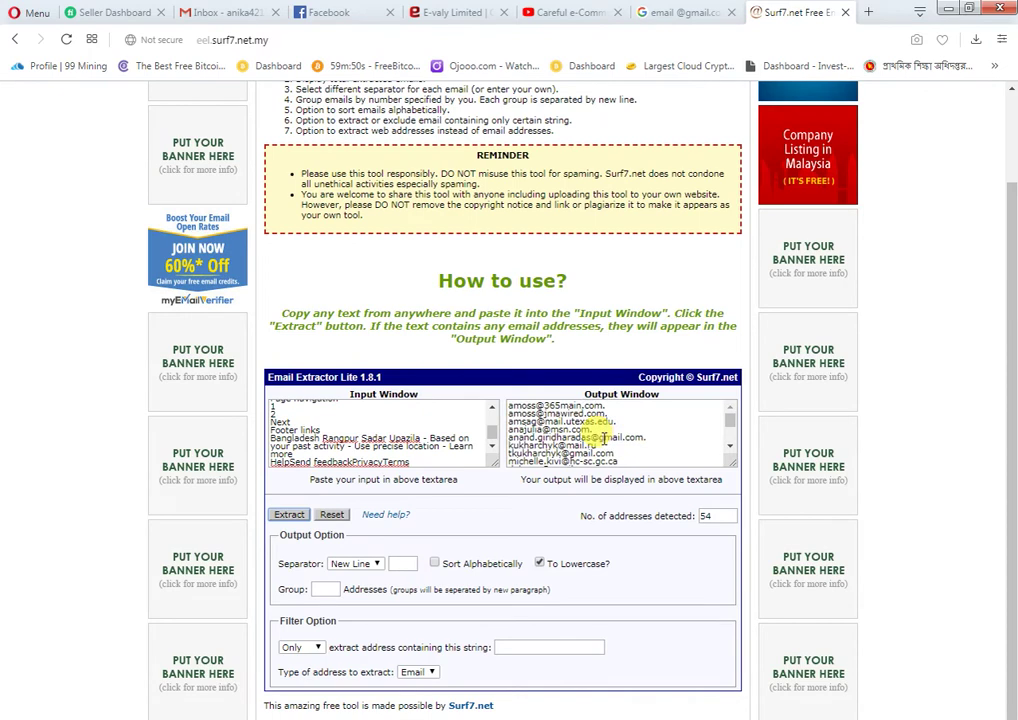
Step: Copy all the extracted addresses, dismissing an accidental save dialog
key(ctrl+a)
key(ctrl+c)
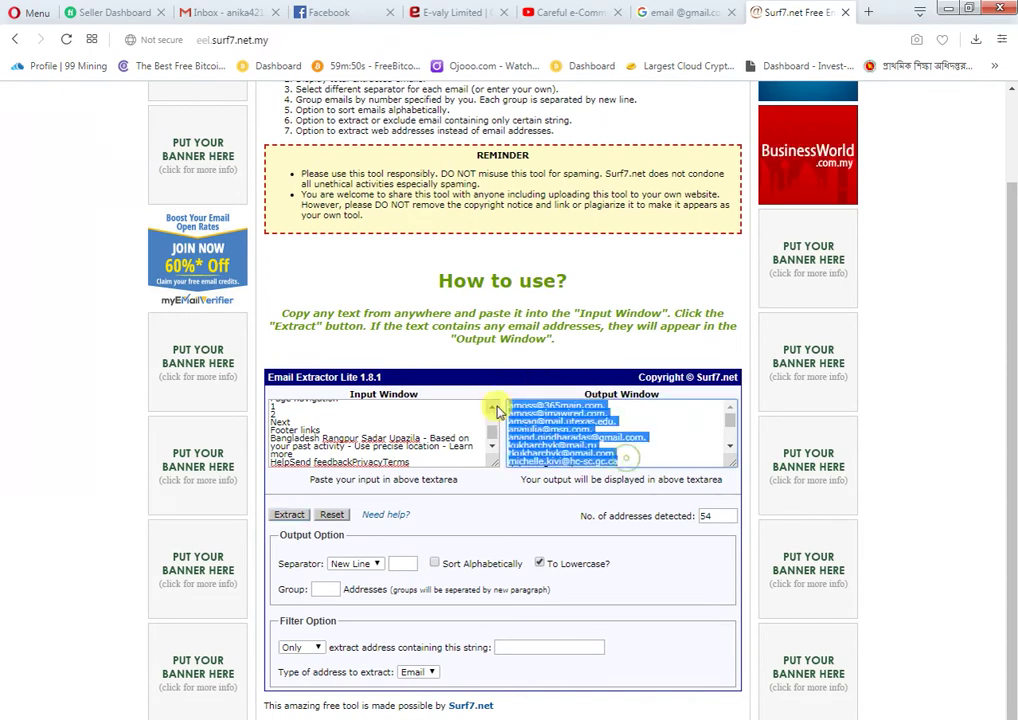
key(ctrl+s)
click(936, 706)
key(Escape)
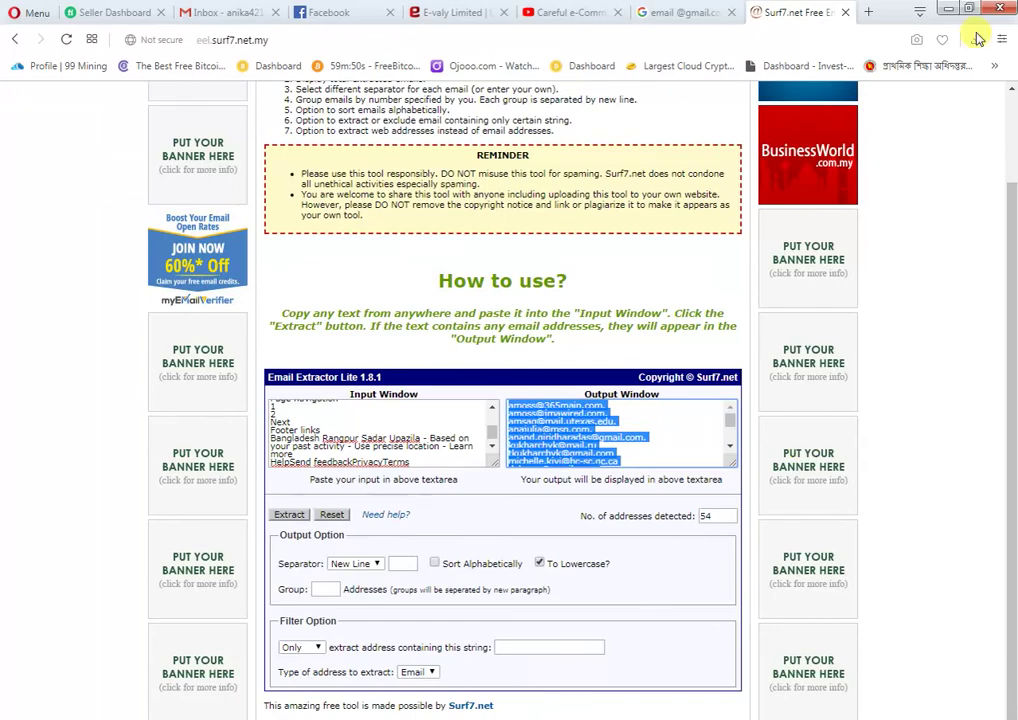
Step: Minimize the browser and open the 234K_788 file from the desktop in Notepad
click(951, 10)
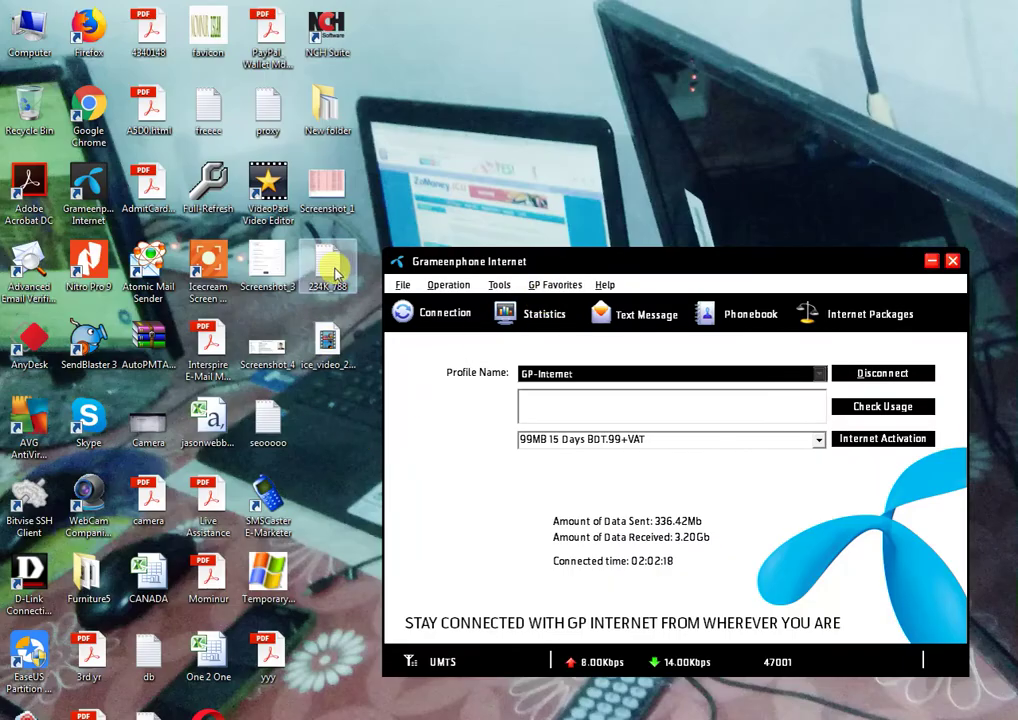
double_click(328, 266)
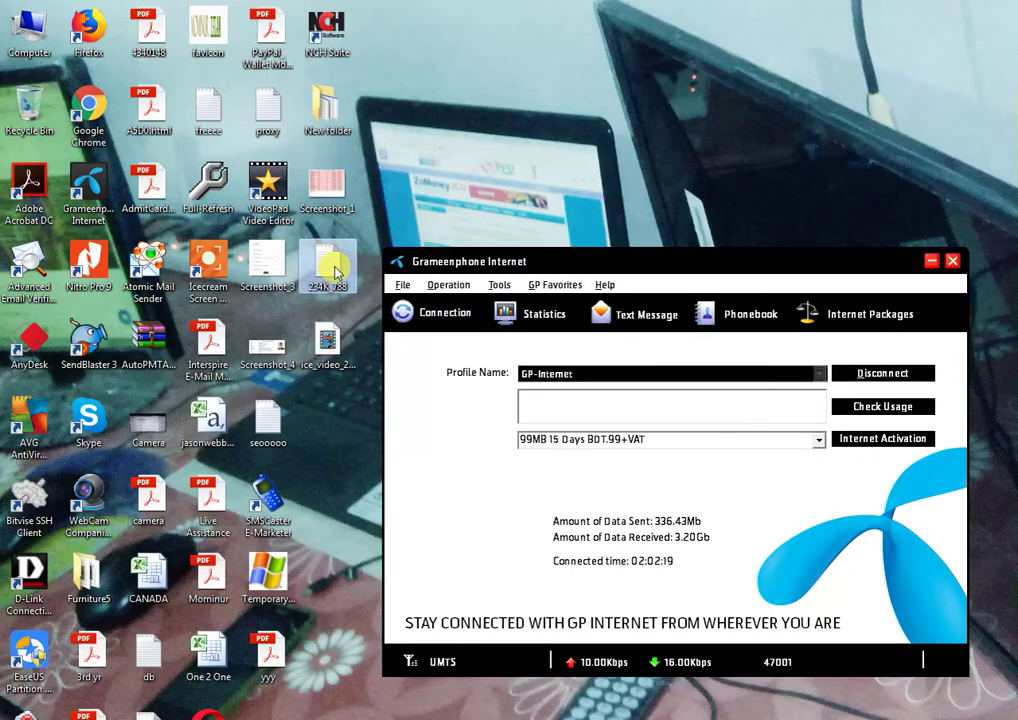
mouse_move(930, 220)
mouse_down()
mouse_move(918, 668)
mouse_move(875, 216)
mouse_move(883, 640)
mouse_move(734, 645)
mouse_up()
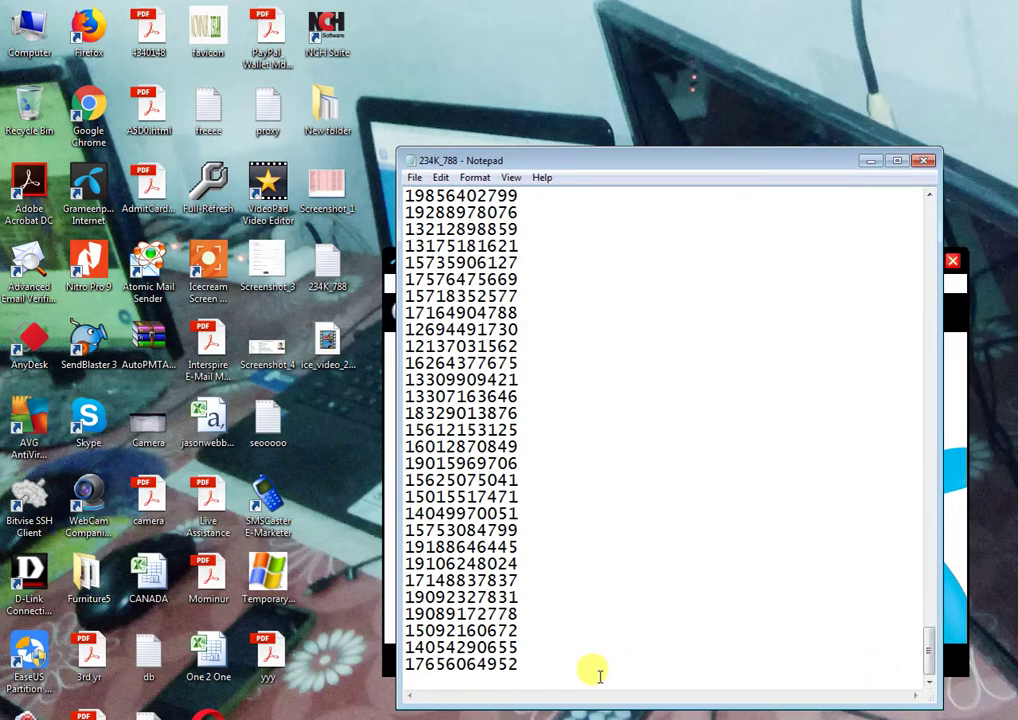
Step: Select and copy every phone number in 234K_788, then switch back to Excel
drag(525, 665, 430, 505)
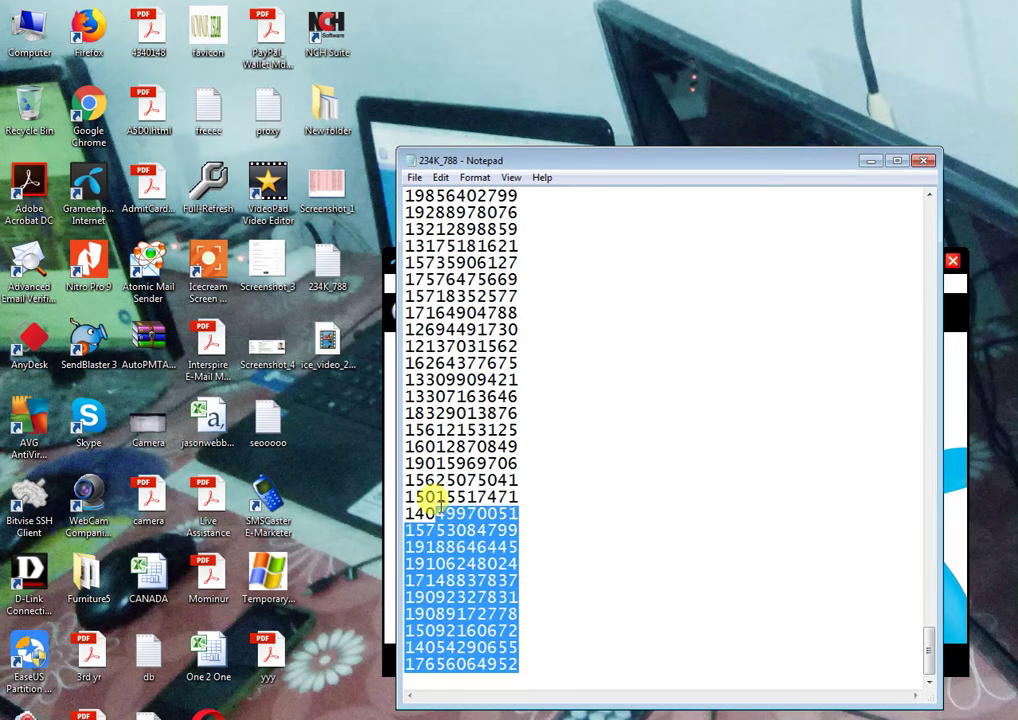
key(ctrl+a)
key(alt+Tab)
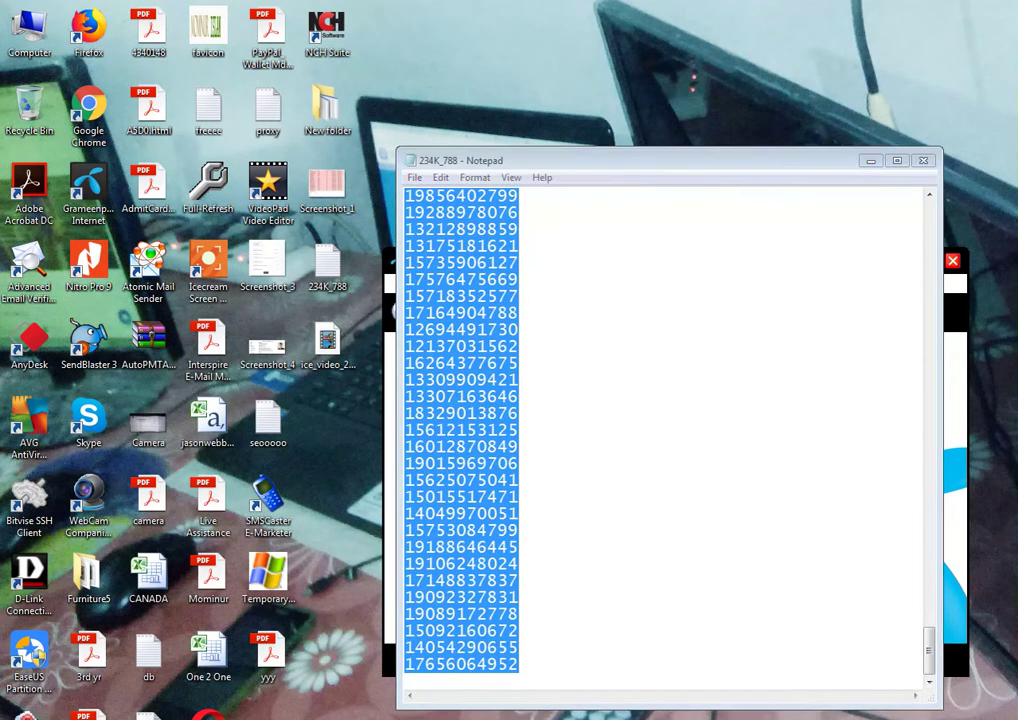
Step: Paste the phone numbers as values into column B starting at B1
drag(1007, 664, 1000, 152)
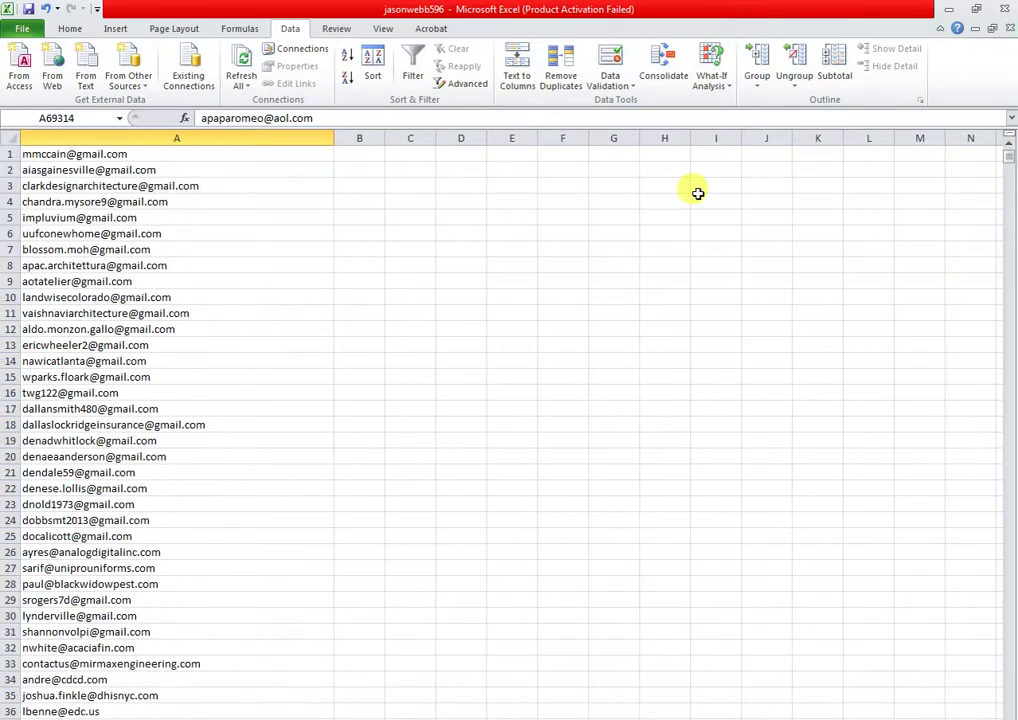
right_click(371, 153)
click(403, 219)
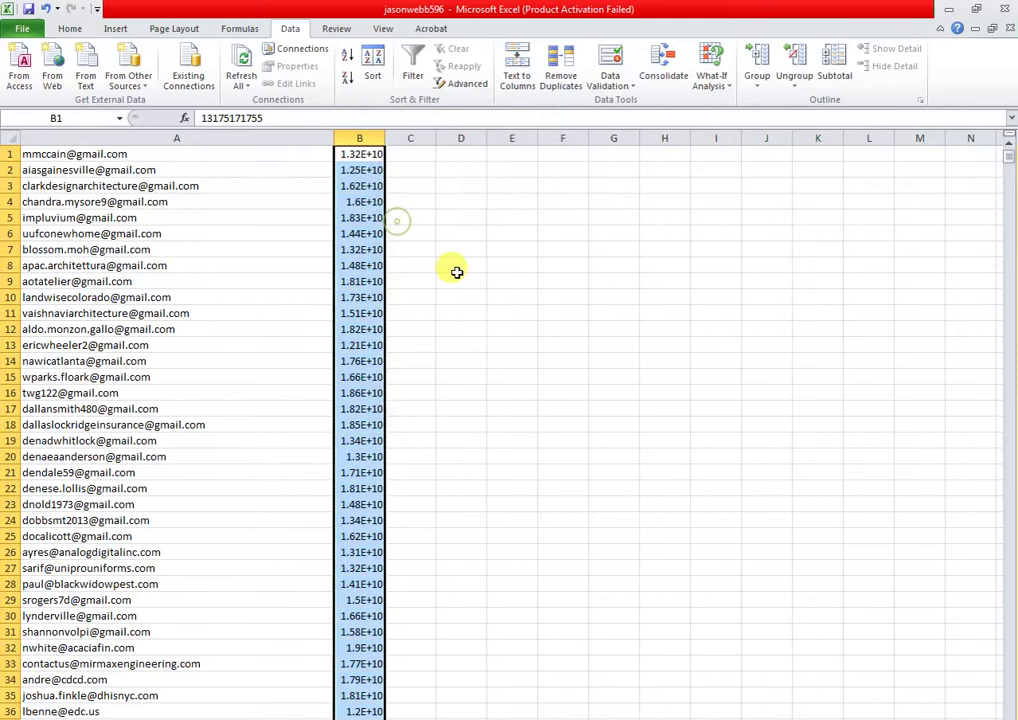
Step: Select column B and auto-fit its width to show the numbers in B1:B281
click(367, 155)
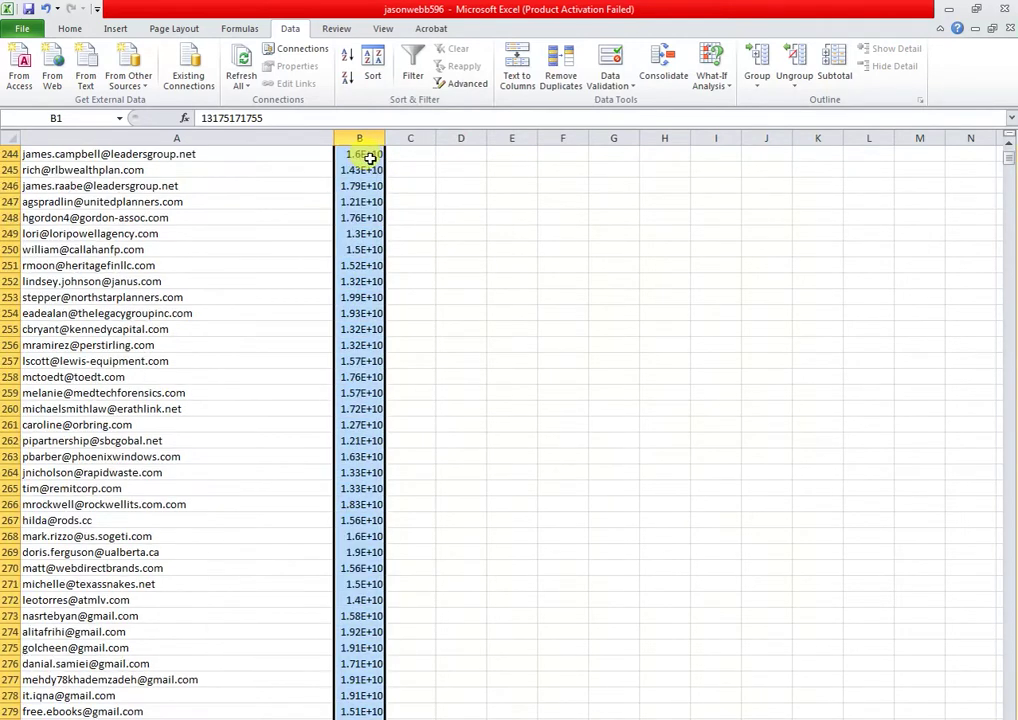
drag(371, 165, 362, 600)
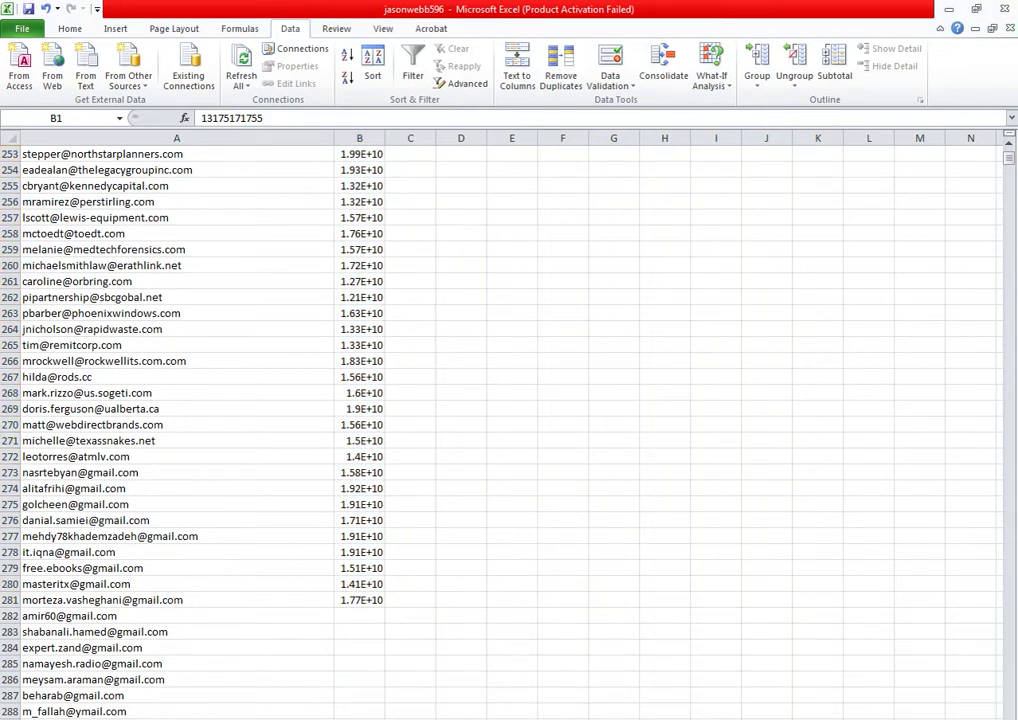
click(378, 138)
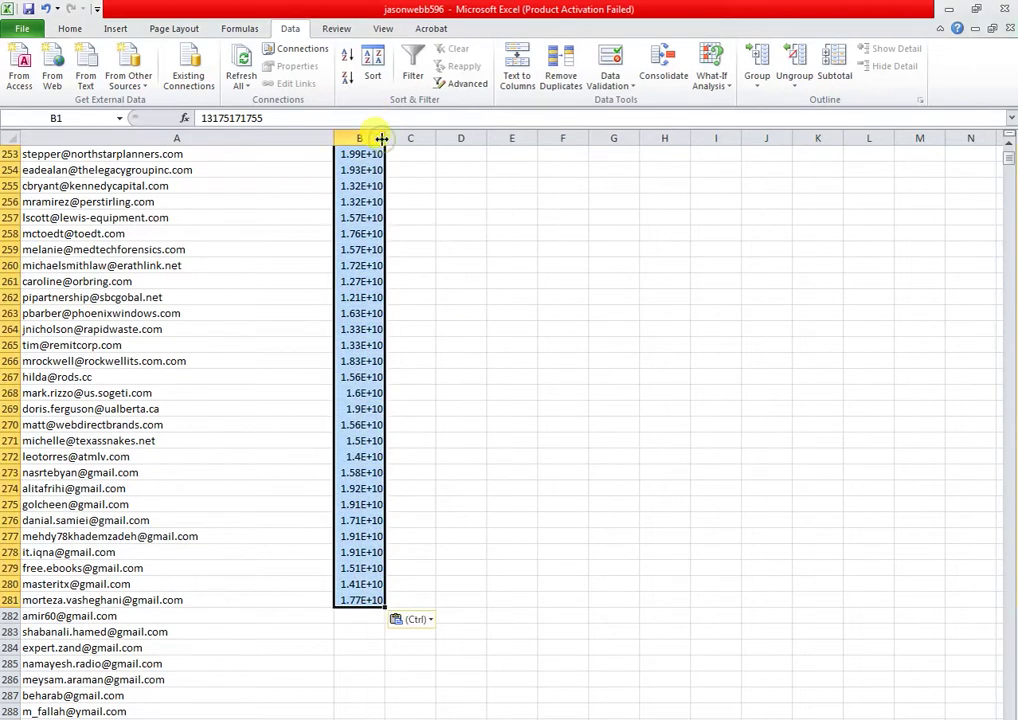
double_click(384, 138)
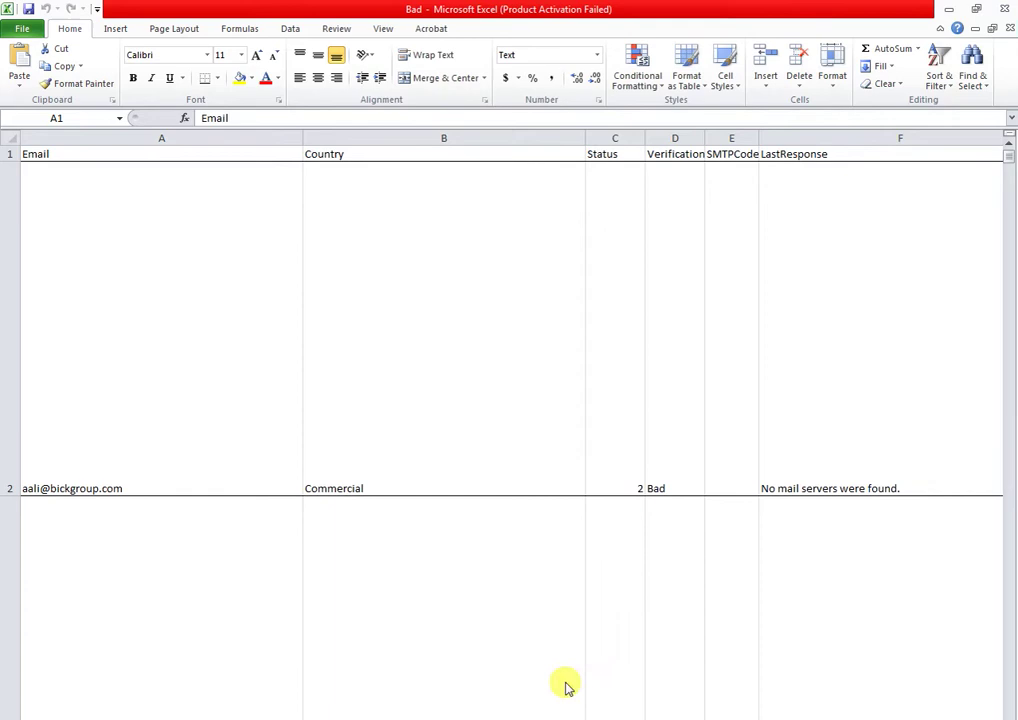
Step: In the Bad sheet, select the header row from Email across to the last column
scroll(470, 423, down, 12)
scroll(229, 334, down, 5)
scroll(75, 579, down, 8)
scroll(732, 687, down, 12)
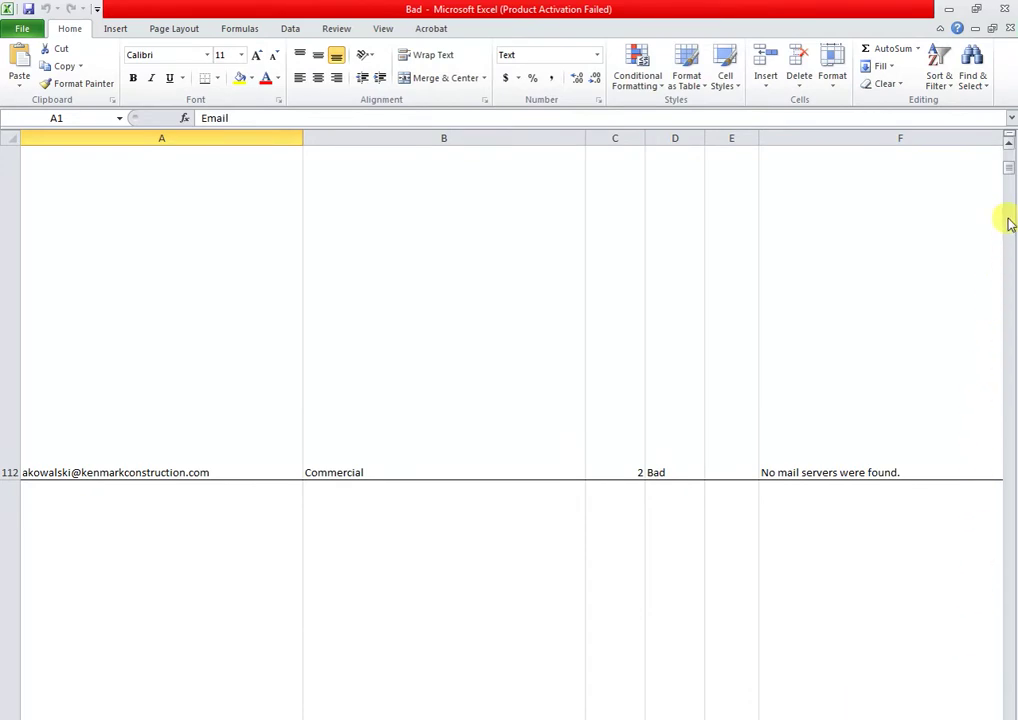
drag(1010, 174, 1008, 155)
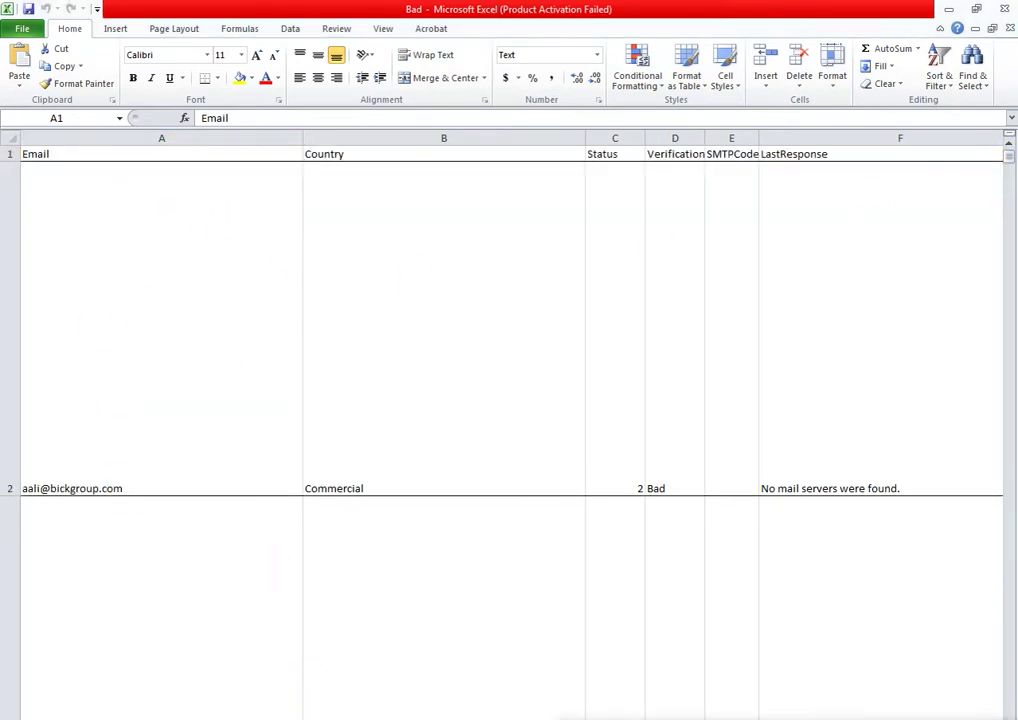
click(73, 150)
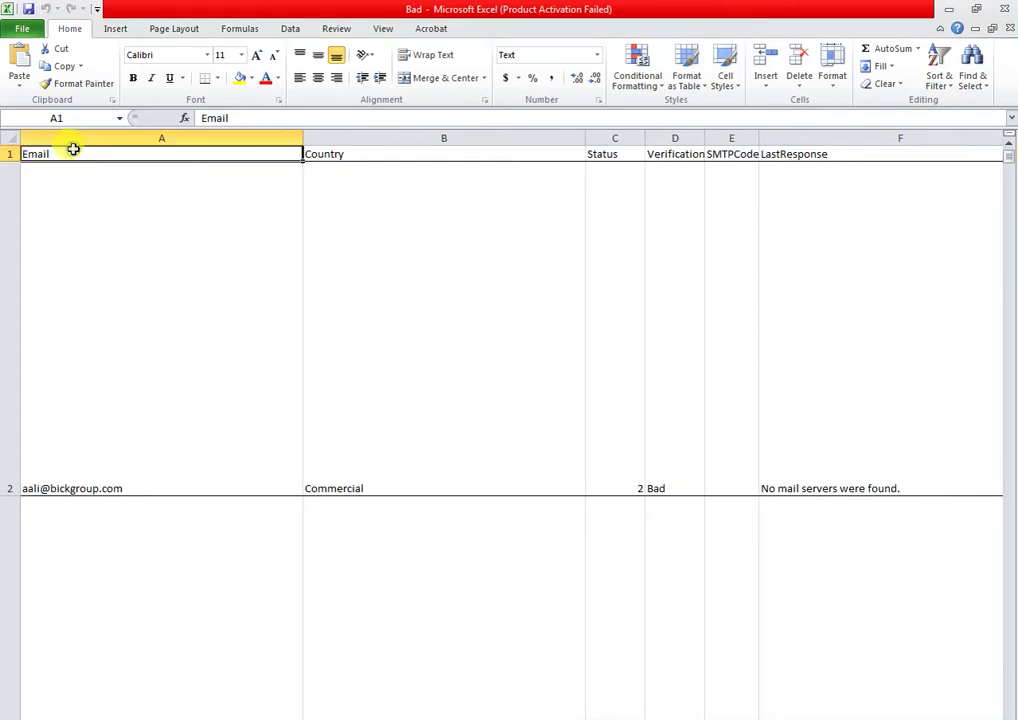
click(79, 154)
mouse_move(87, 152)
mouse_down()
mouse_move(913, 151)
mouse_move(903, 152)
mouse_up()
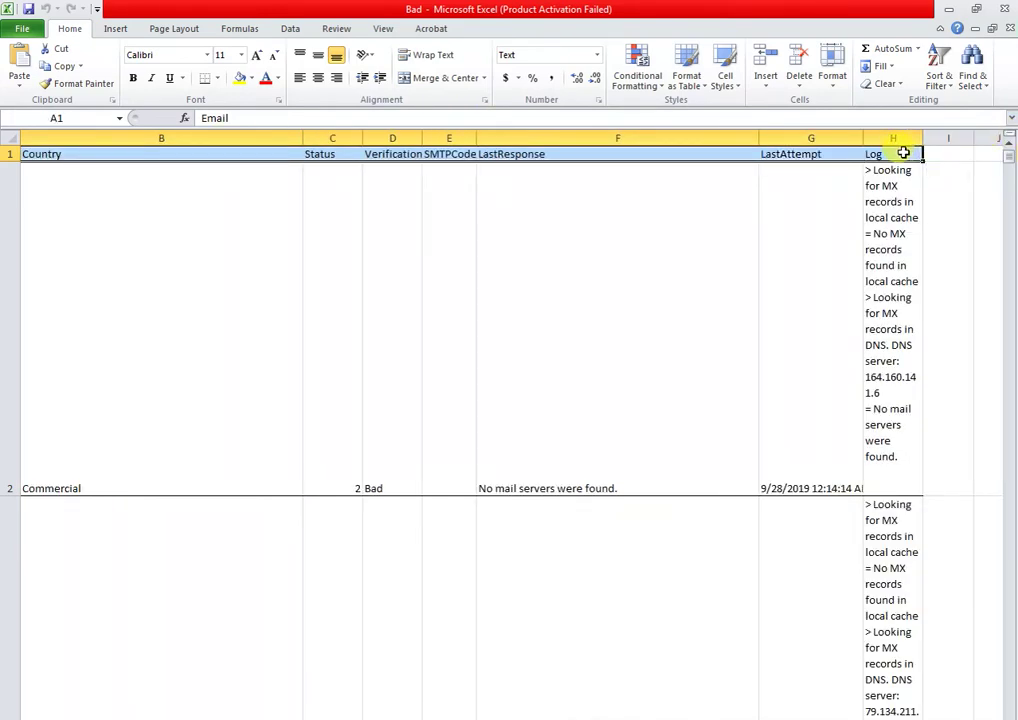
Step: Extend the selection to row 5581 and apply a placeholder hyperlink 'bjkgh' to it
key(ctrl+shift+Down)
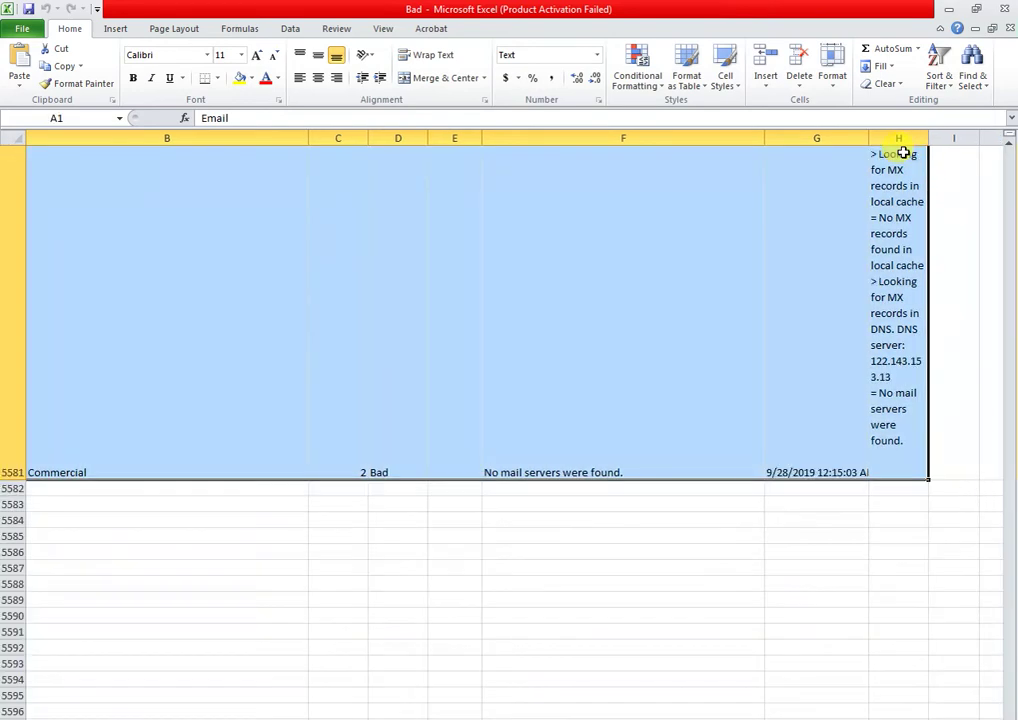
right_click(332, 294)
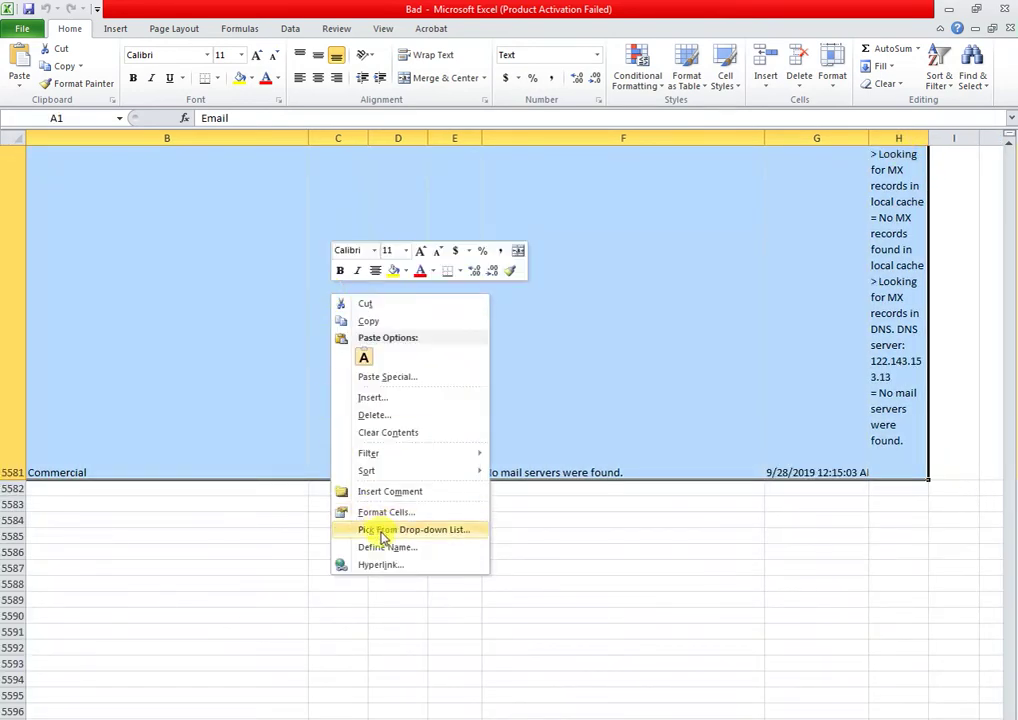
click(380, 565)
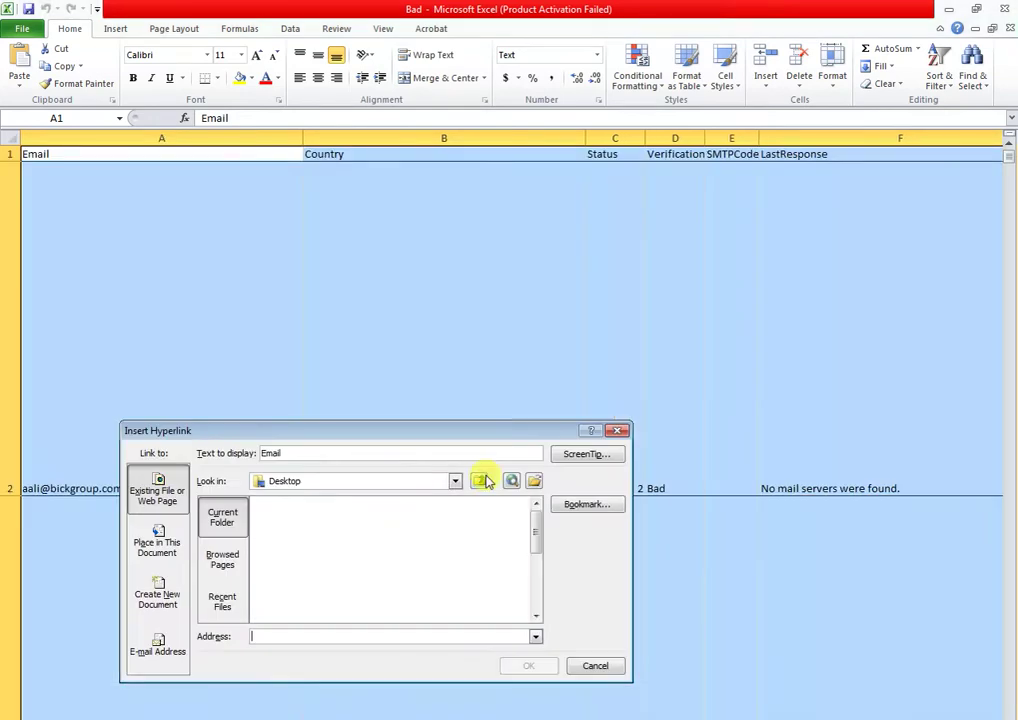
text(bjkgh)
click(532, 665)
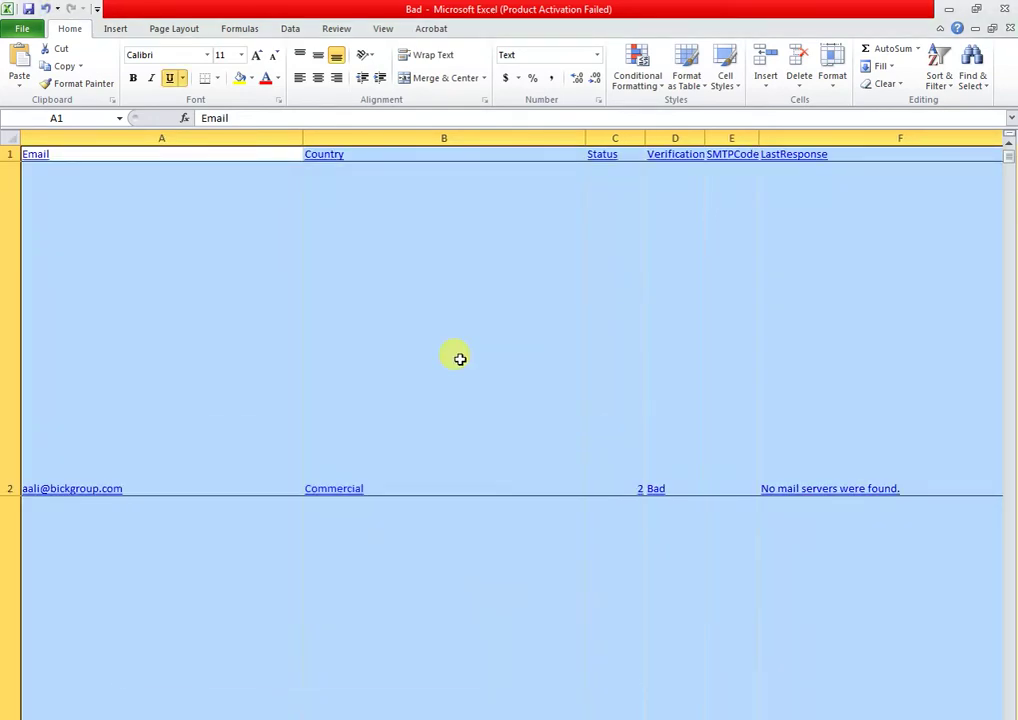
Step: Remove the hyperlinks and their formatting from the selected cells
right_click(176, 288)
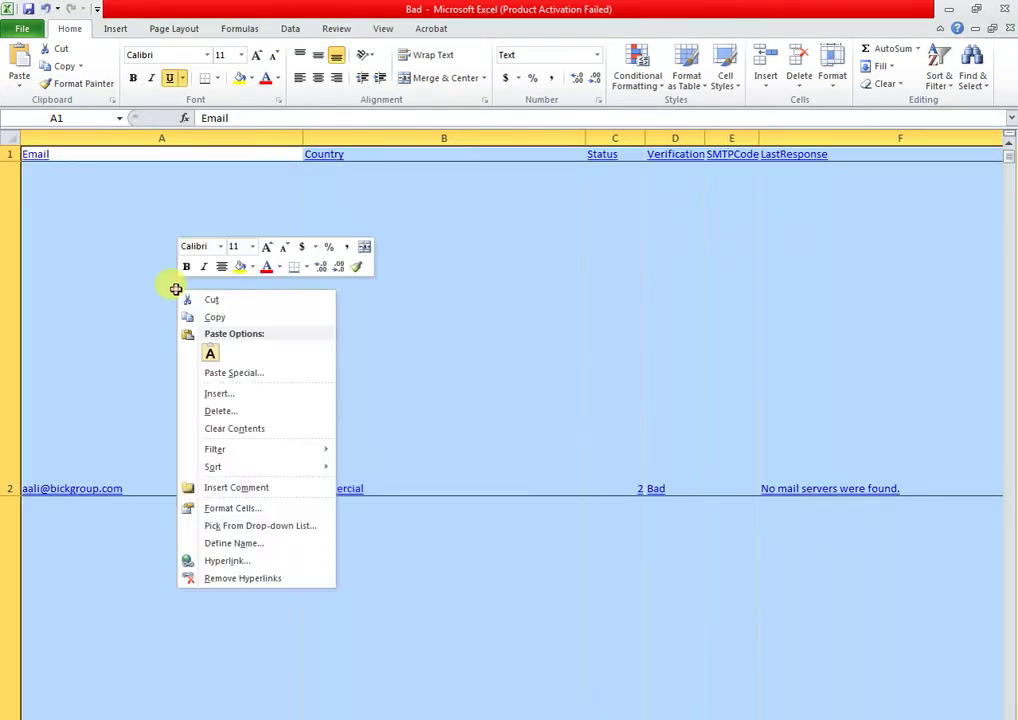
click(240, 579)
scroll(647, 266, down, 7)
scroll(318, 291, up, 7)
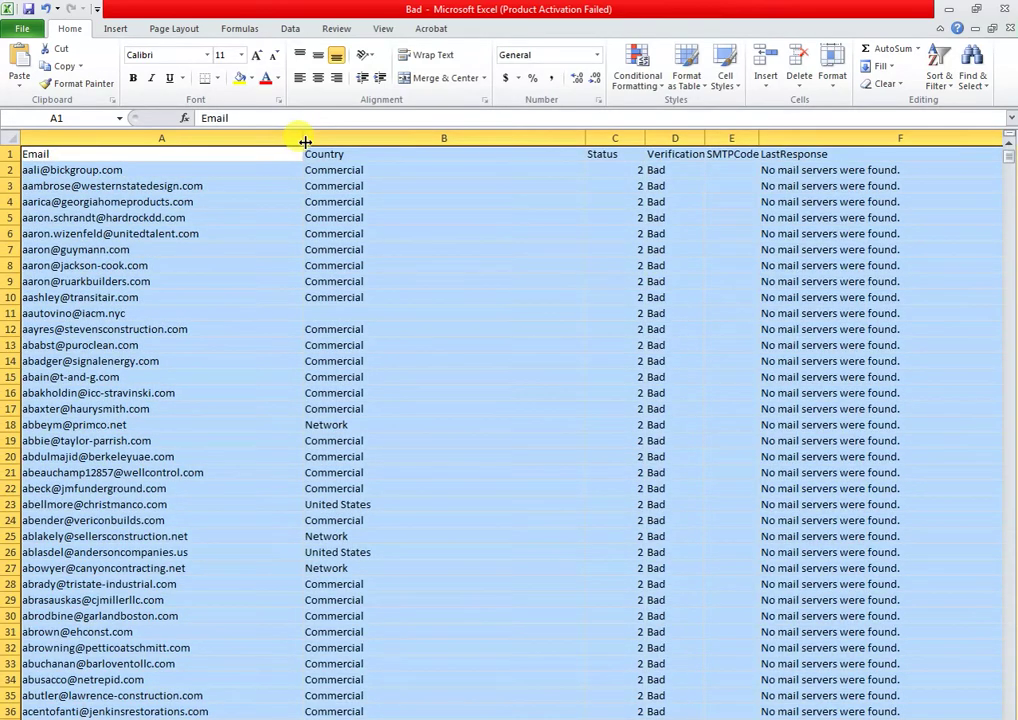
Step: Auto-fit the Bad sheet's column widths and narrow the LastResponse column F
double_click(305, 142)
double_click(468, 141)
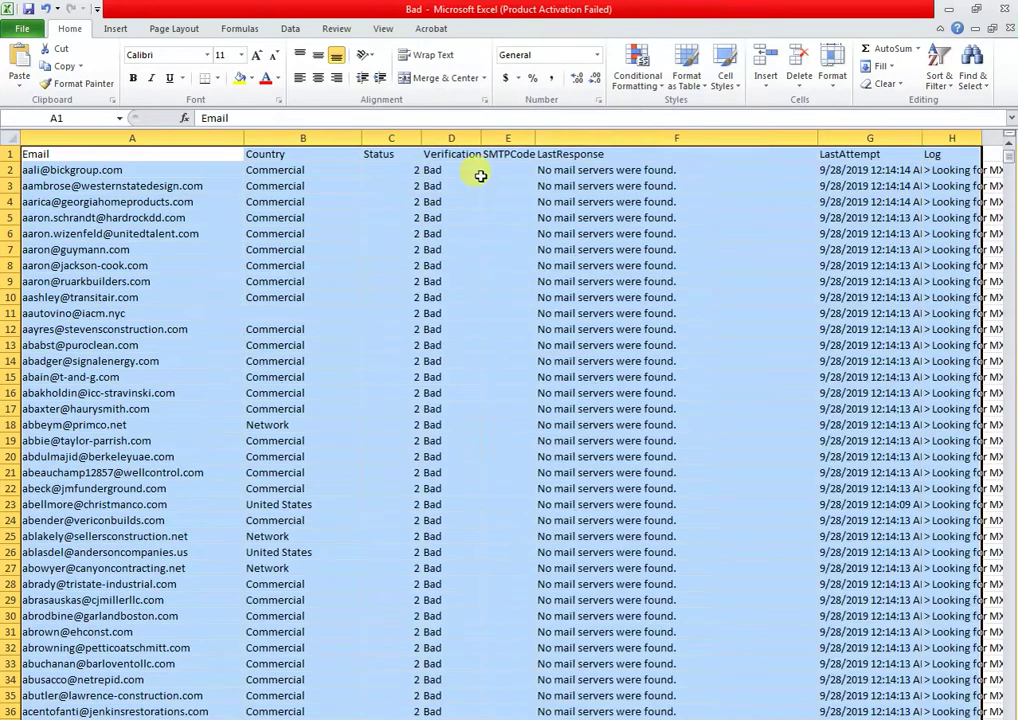
drag(817, 138, 717, 138)
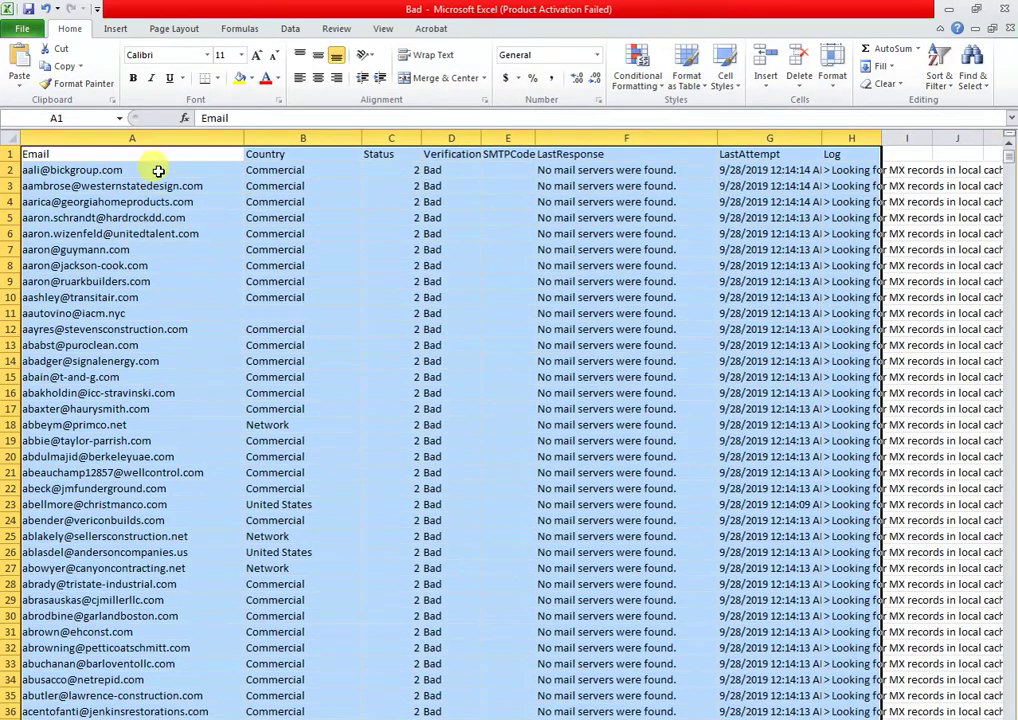
click(158, 155)
scroll(218, 320, down, 11)
scroll(220, 345, up, 2)
drag(1007, 172, 1008, 716)
scroll(300, 240, up, 1)
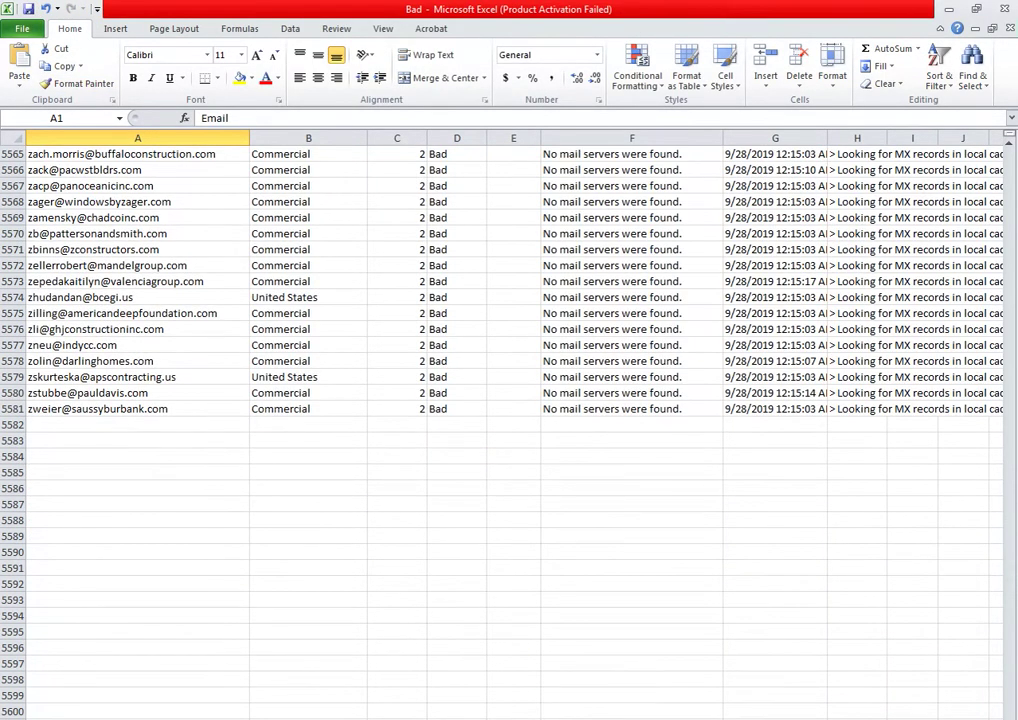
Step: Open the Excel shortcut notes file from the desktop in a maximized Notepad
key(super+d)
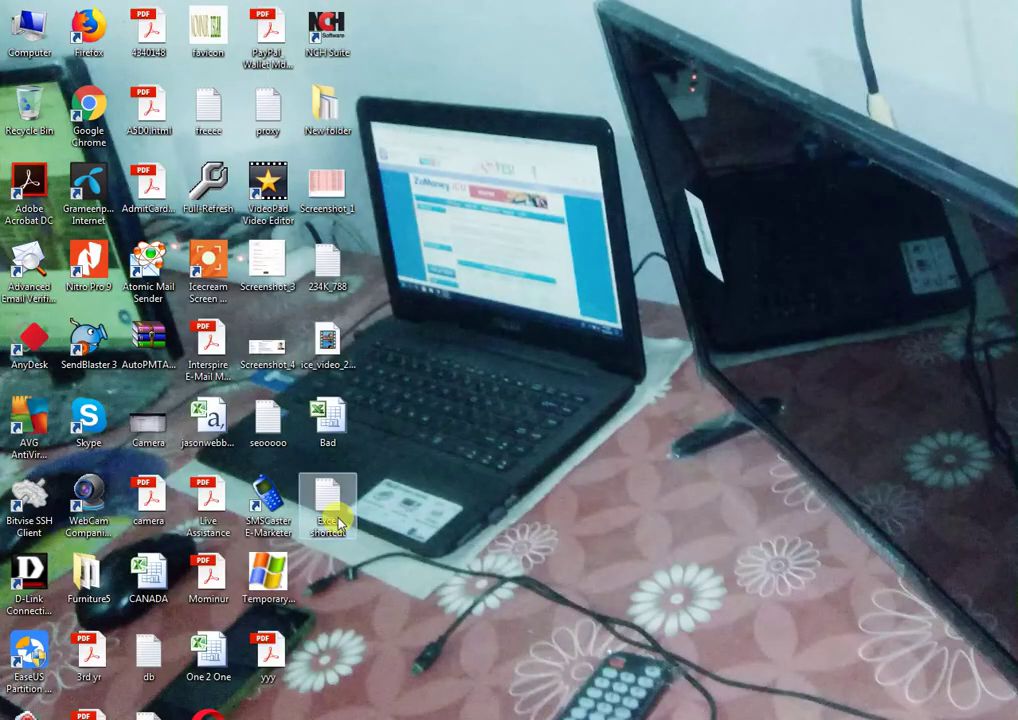
double_click(338, 522)
click(893, 161)
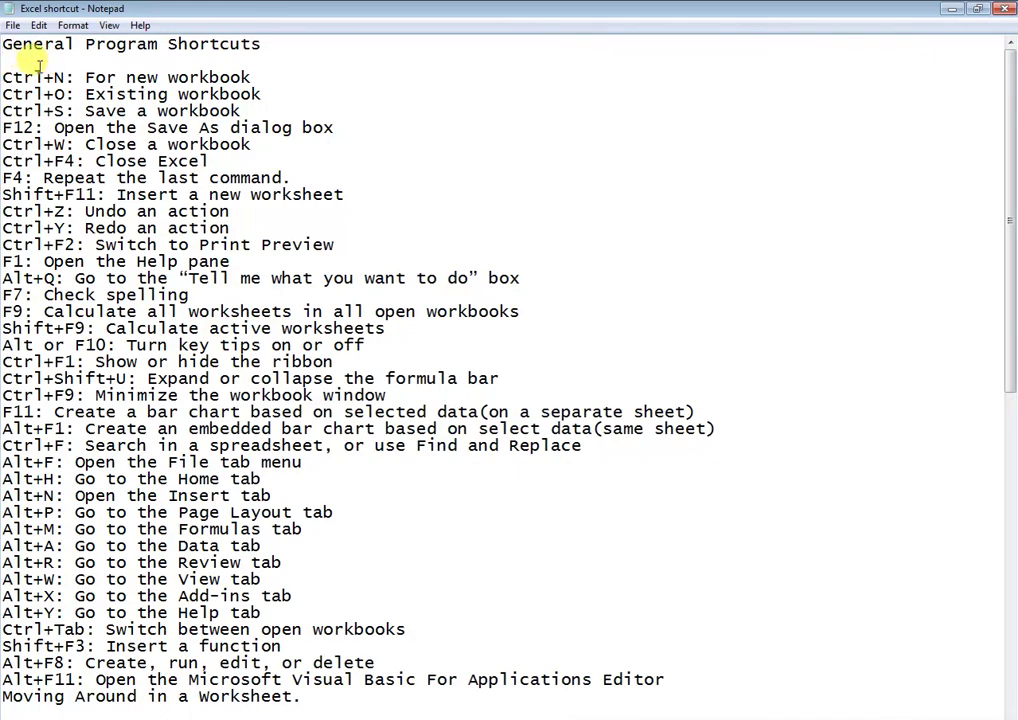
scroll(103, 97, down, 3)
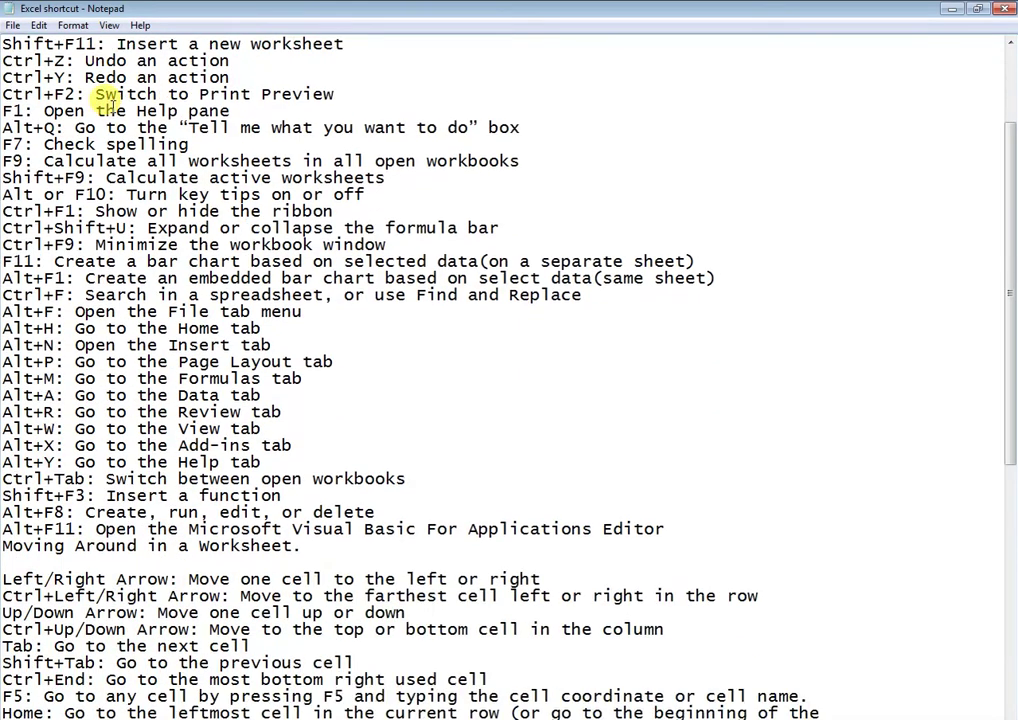
scroll(166, 105, down, 12)
scroll(115, 340, up, 14)
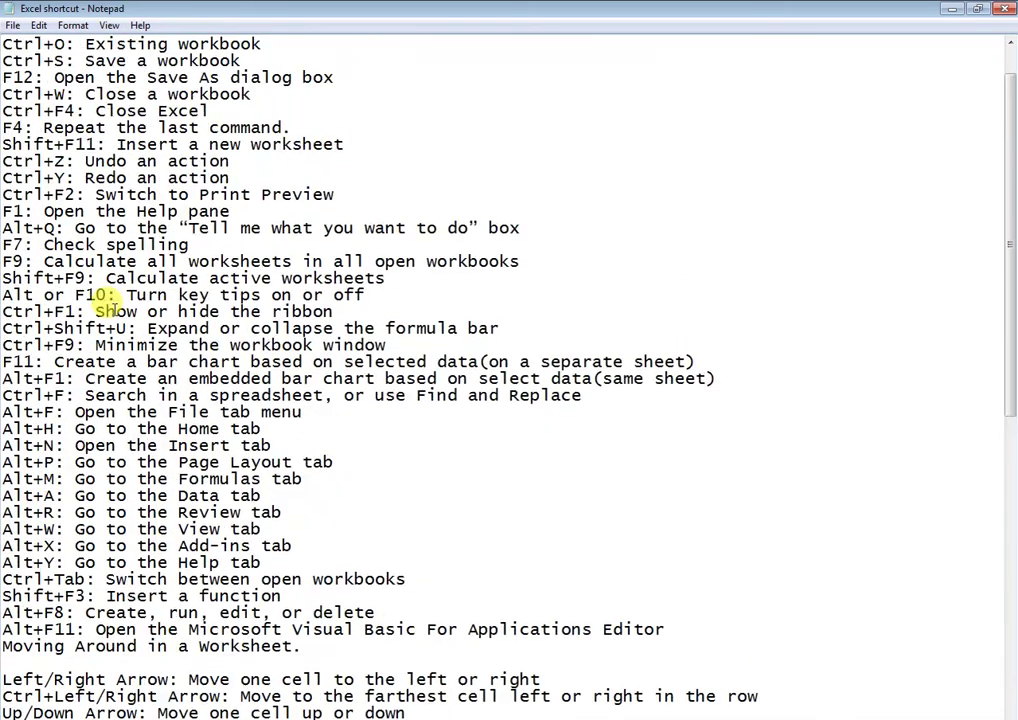
scroll(110, 330, up, 1)
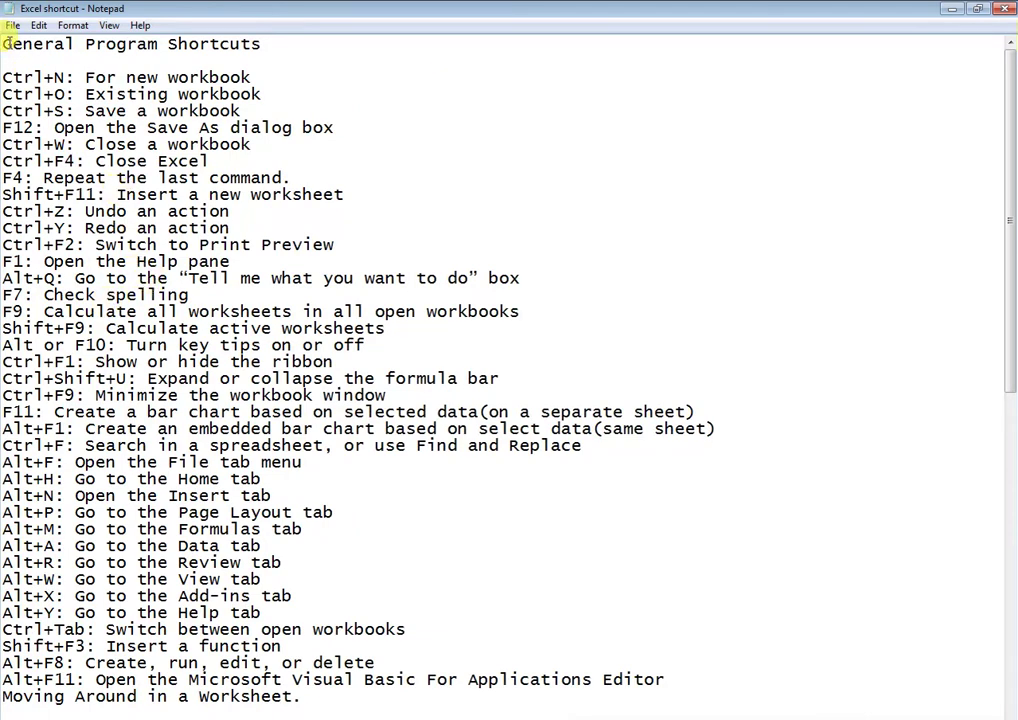
mouse_move(3, 70)
mouse_down()
mouse_move(86, 159)
mouse_move(227, 250)
mouse_move(245, 336)
mouse_up()
click(230, 322)
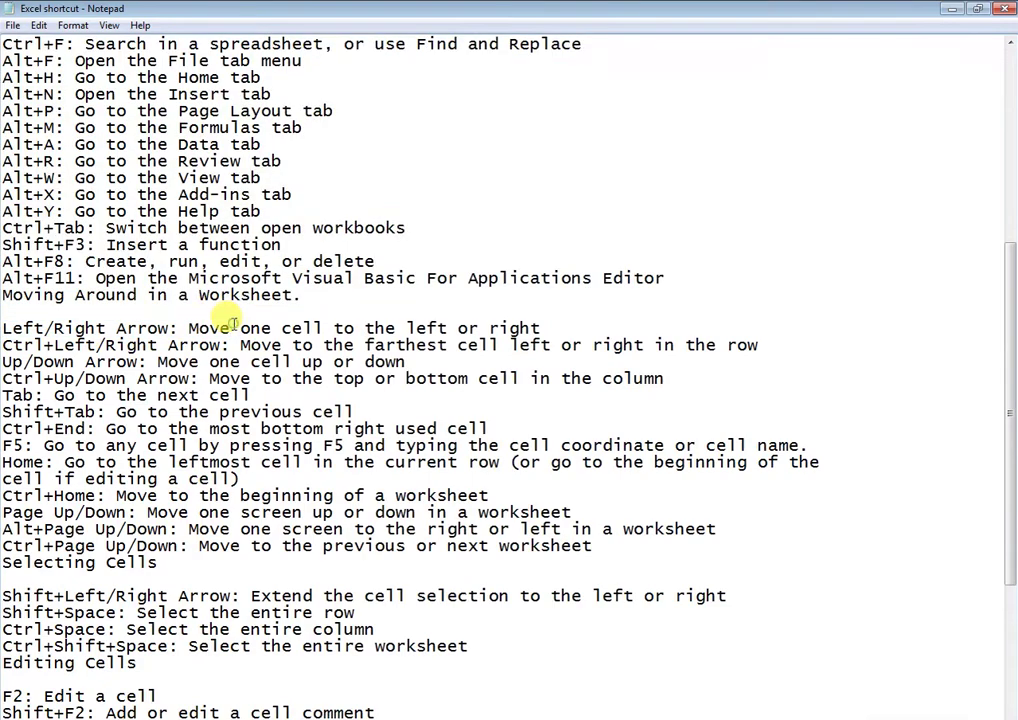
scroll(230, 322, down, 7)
mouse_move(400, 712)
mouse_down()
mouse_move(45, 205)
mouse_move(30, 172)
mouse_move(20, 40)
mouse_up()
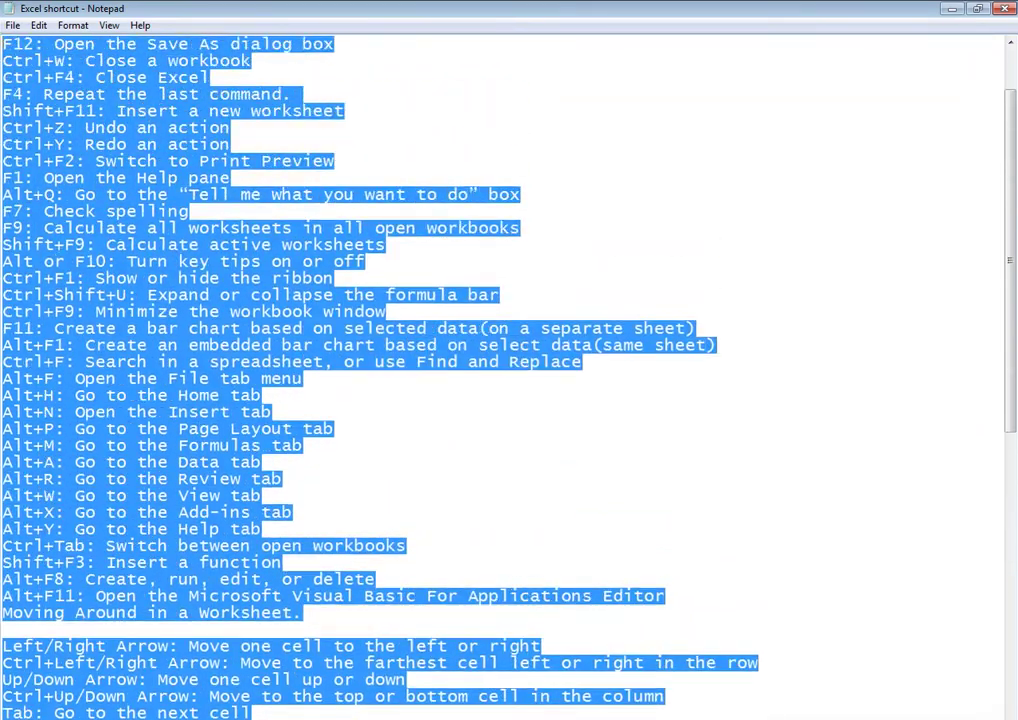
click(284, 295)
scroll(320, 290, down, 7)
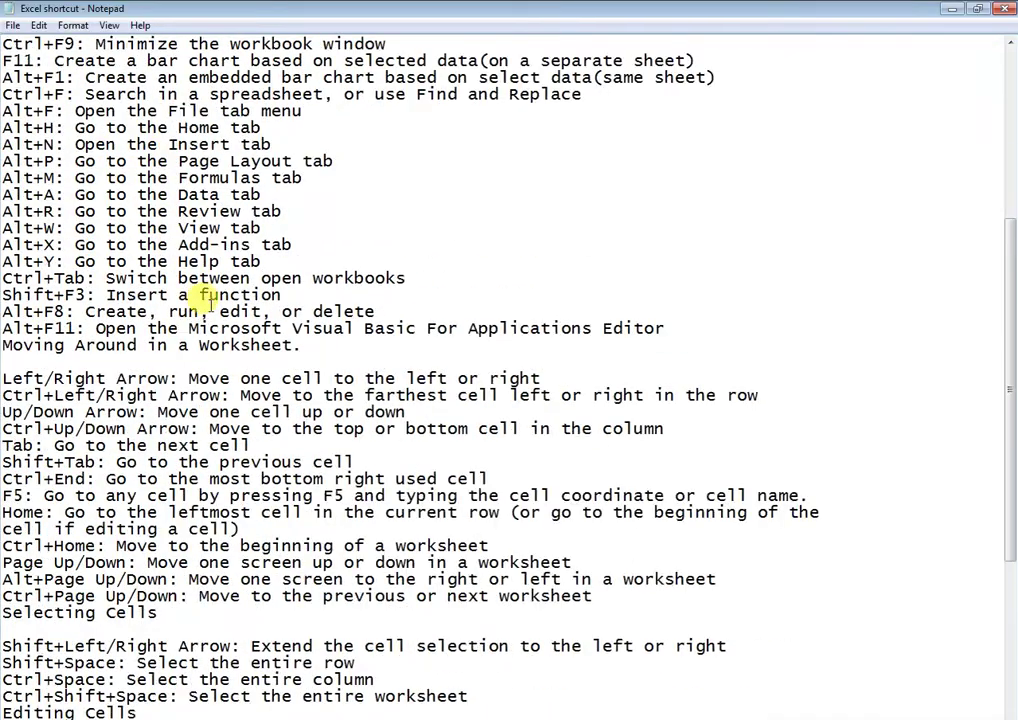
scroll(270, 293, down, 8)
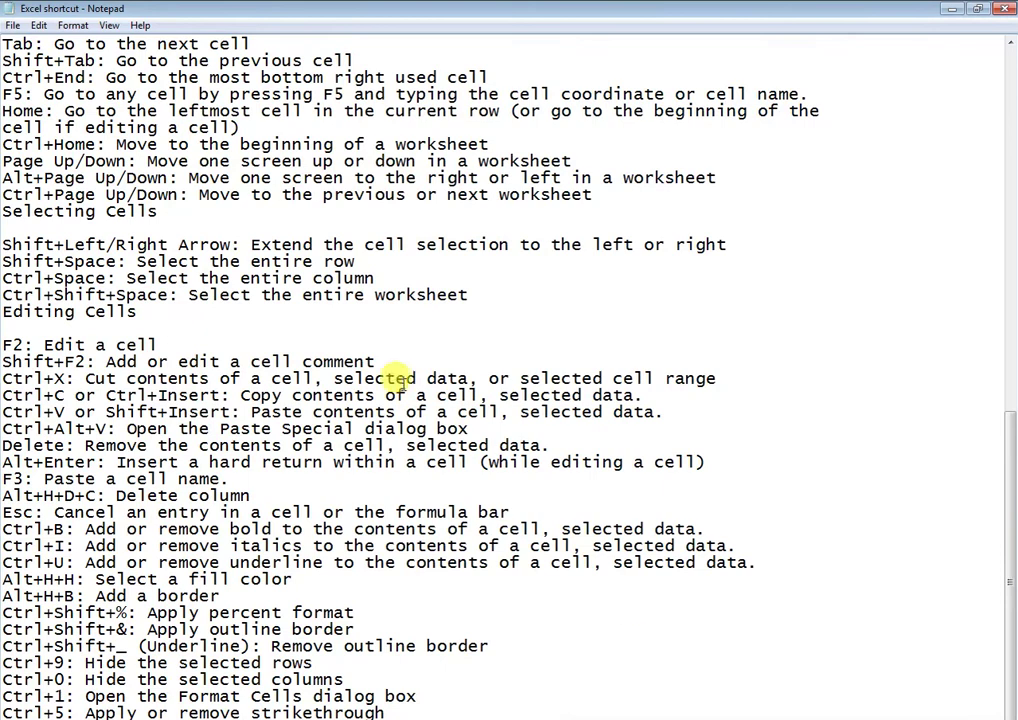
drag(390, 713, 10, 42)
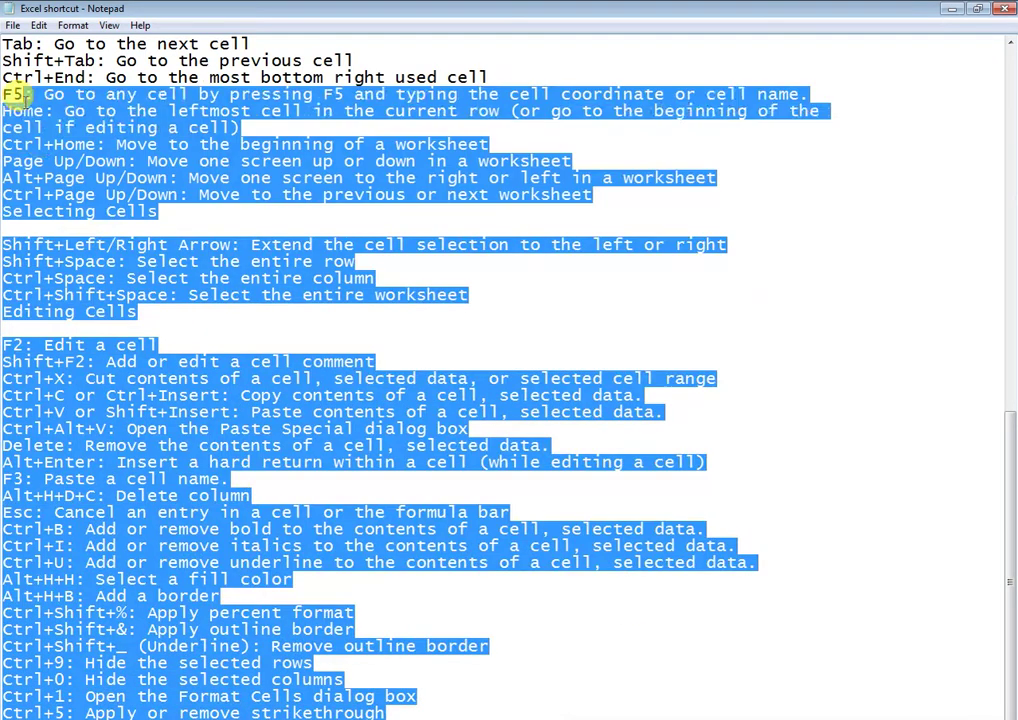
scroll(509, 370, down, 3)
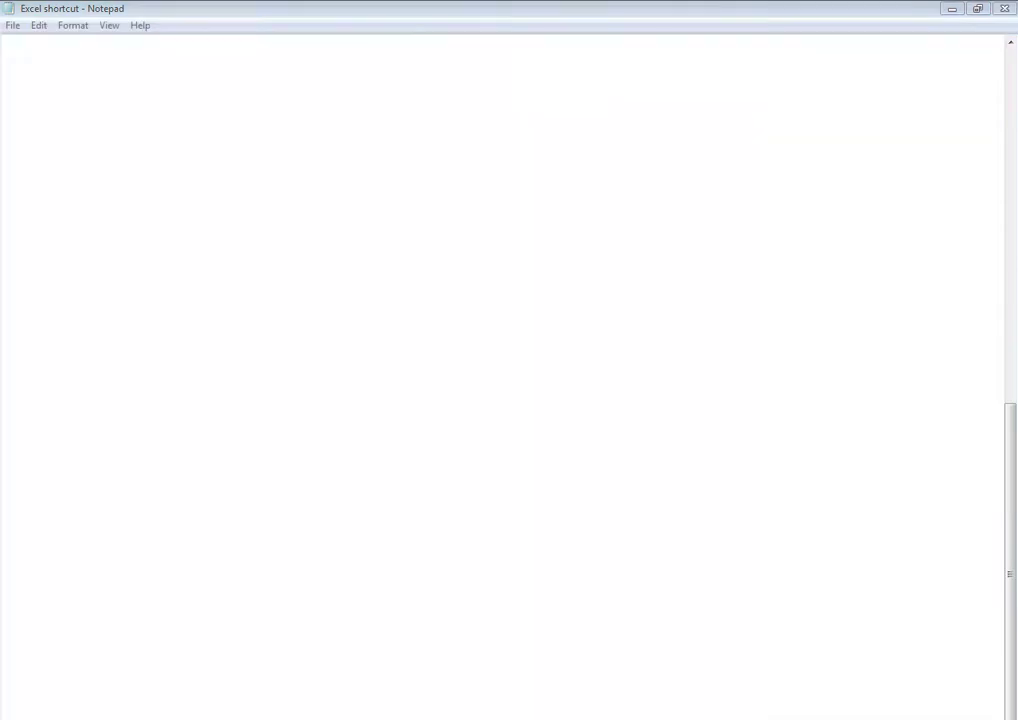